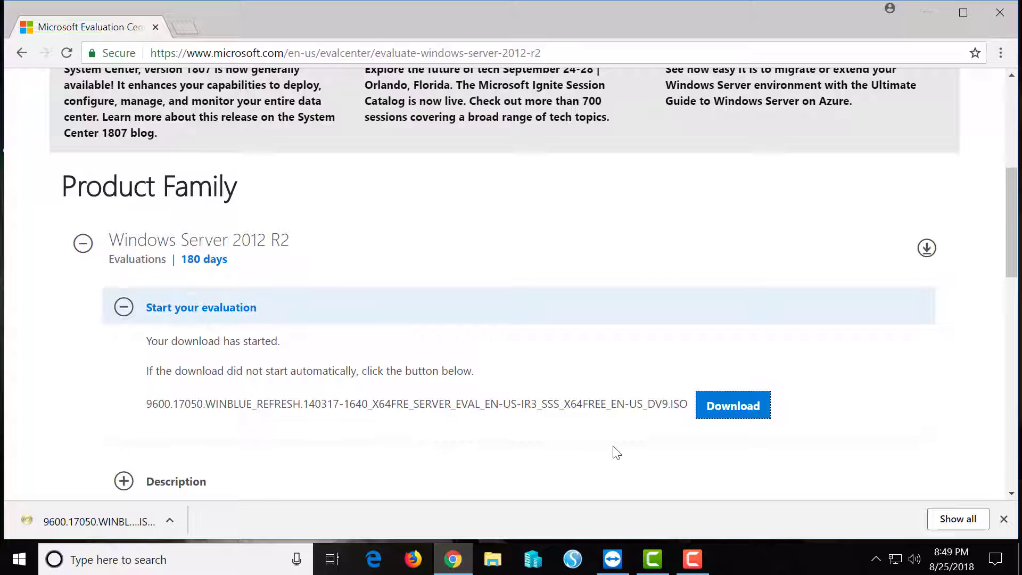
Step: Download the Windows Server 2012 R2 evaluation ISO (4.2 GB), then minimize Chrome to show the desktop
{"action": "left_click", "coordinate": [735, 420]}
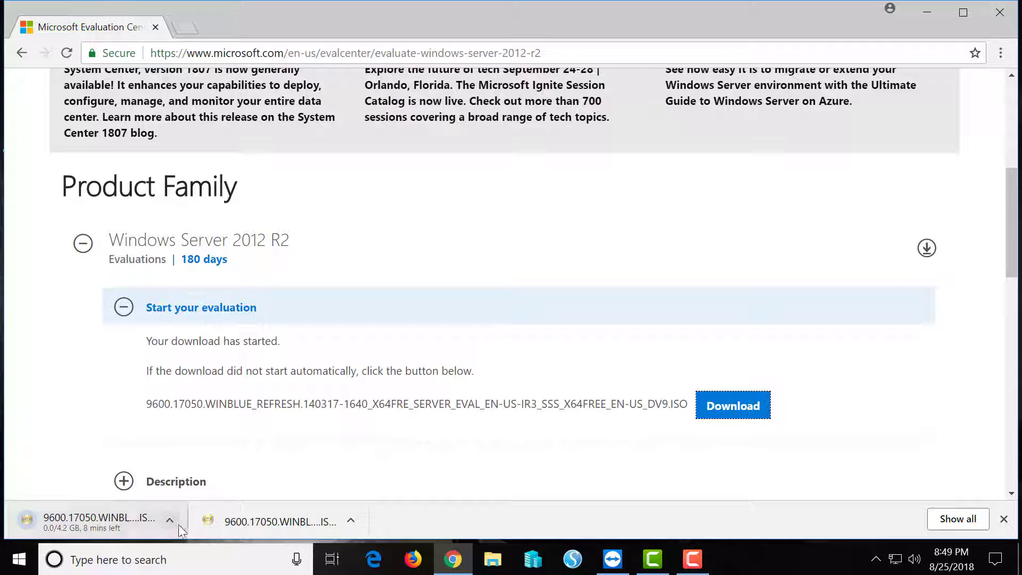
{"action": "left_click", "coordinate": [925, 11]}
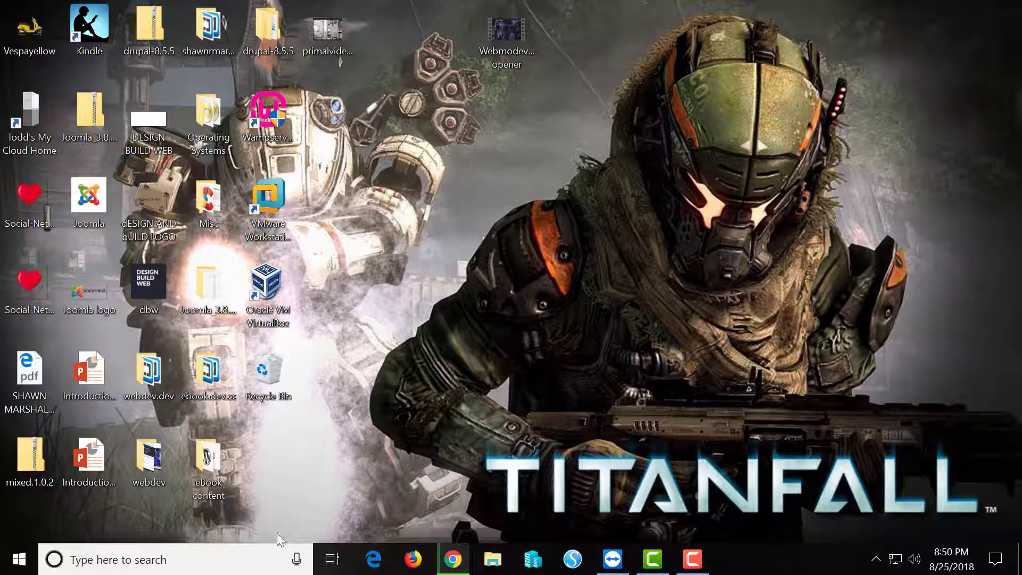
Step: Search the Start menu for 'hyp' and launch Hyper-V Manager from the results
{"action": "left_click", "coordinate": [202, 562]}
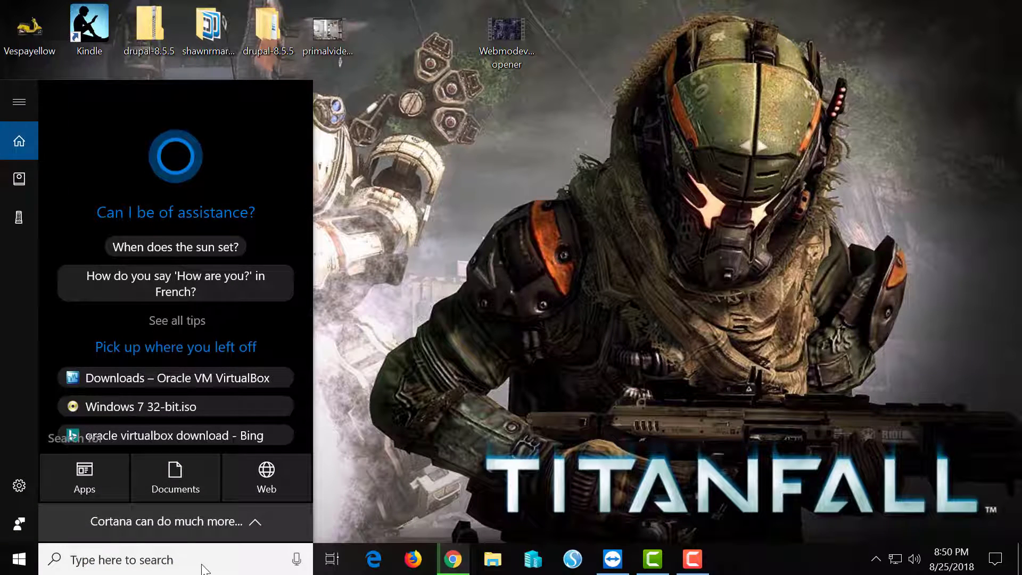
{"action": "type", "text": "hypre"}
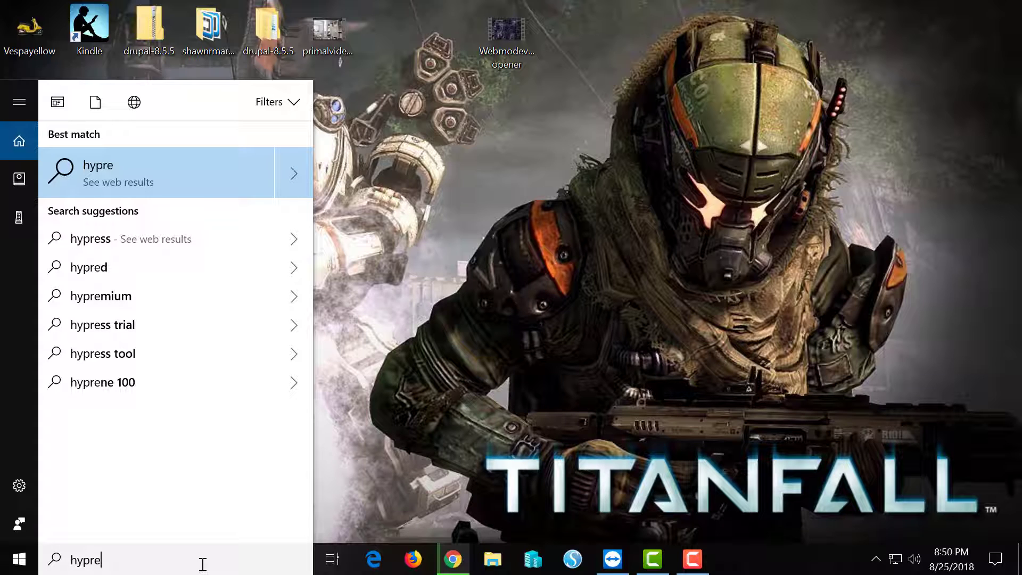
{"action": "key", "text": "BackSpace"}
{"action": "key", "text": "BackSpace"}
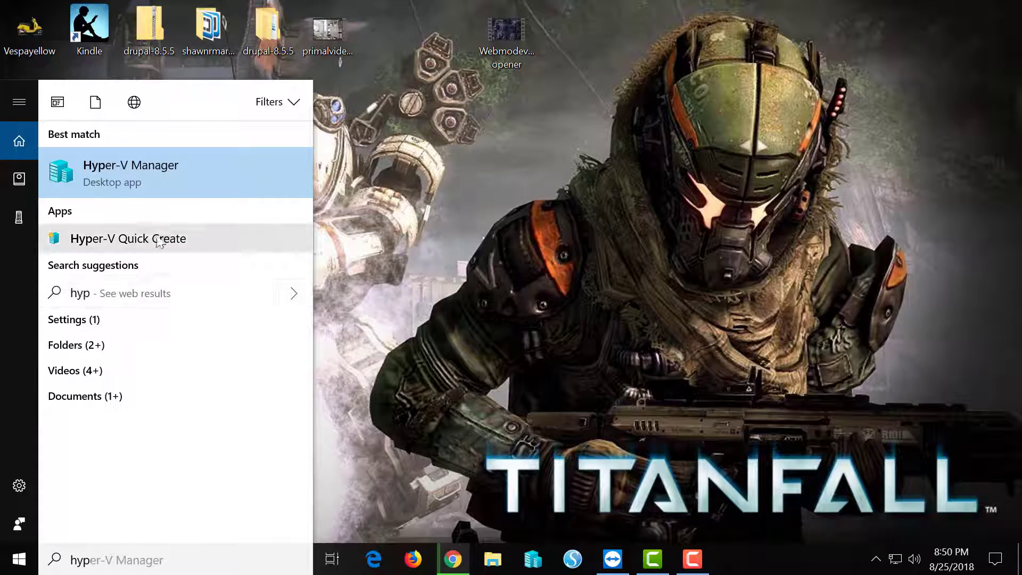
{"action": "left_click", "coordinate": [177, 181]}
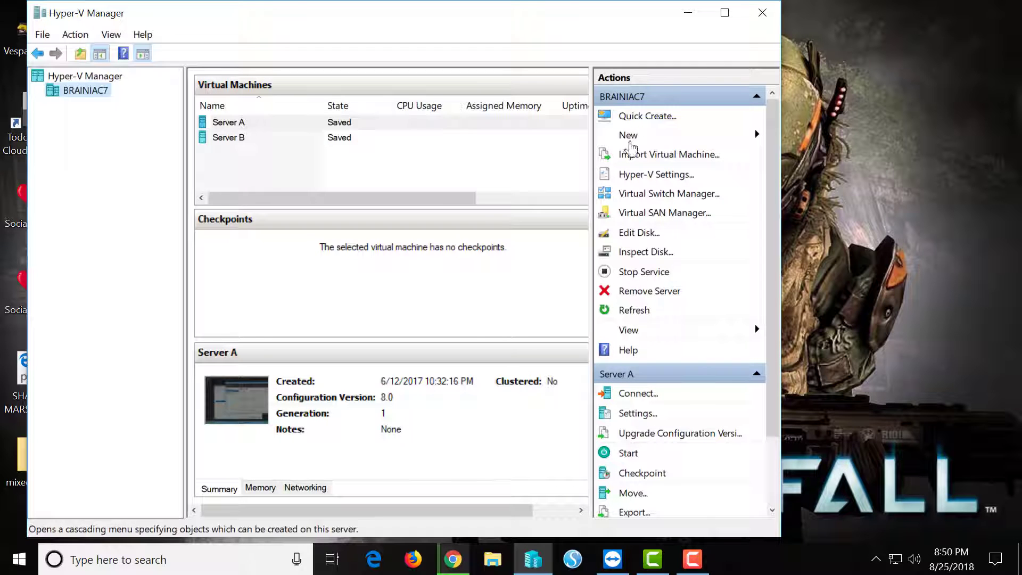
Step: Maximize Hyper-V Manager and start a New Virtual Machine named 'Server 2012 test'
{"action": "left_click", "coordinate": [725, 14]}
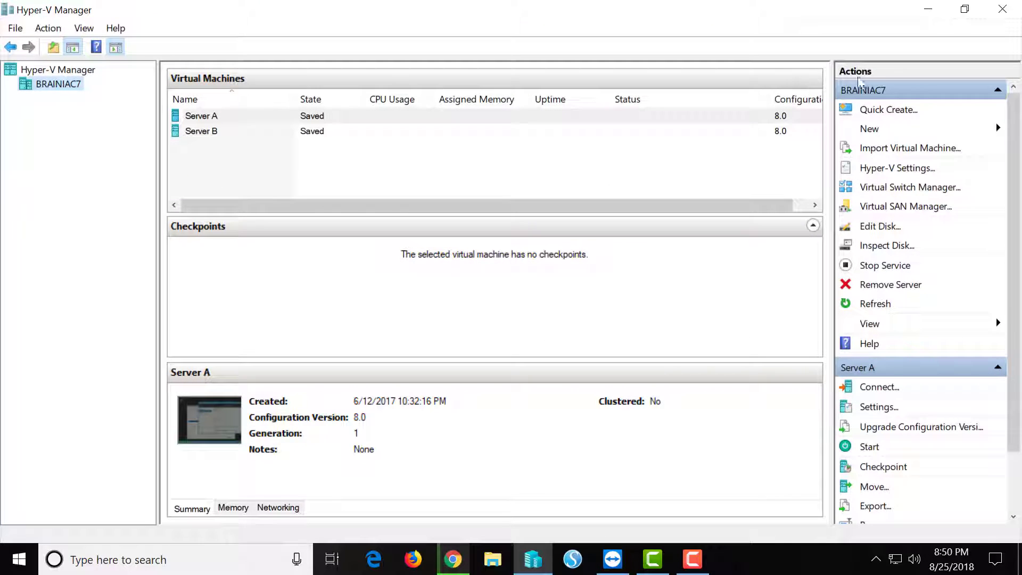
{"action": "left_click", "coordinate": [873, 131]}
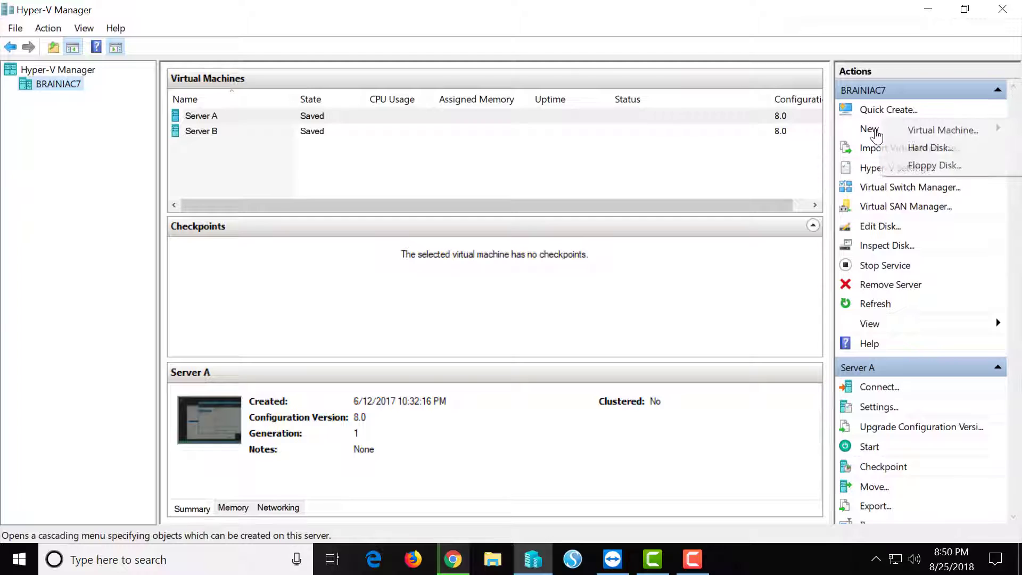
{"action": "left_click", "coordinate": [920, 132]}
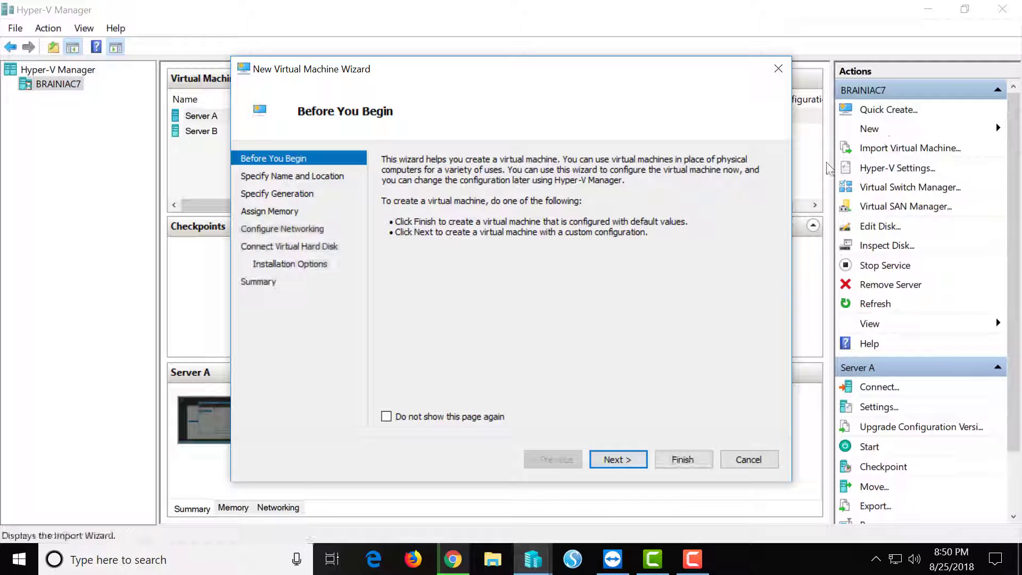
{"action": "left_click", "coordinate": [617, 458]}
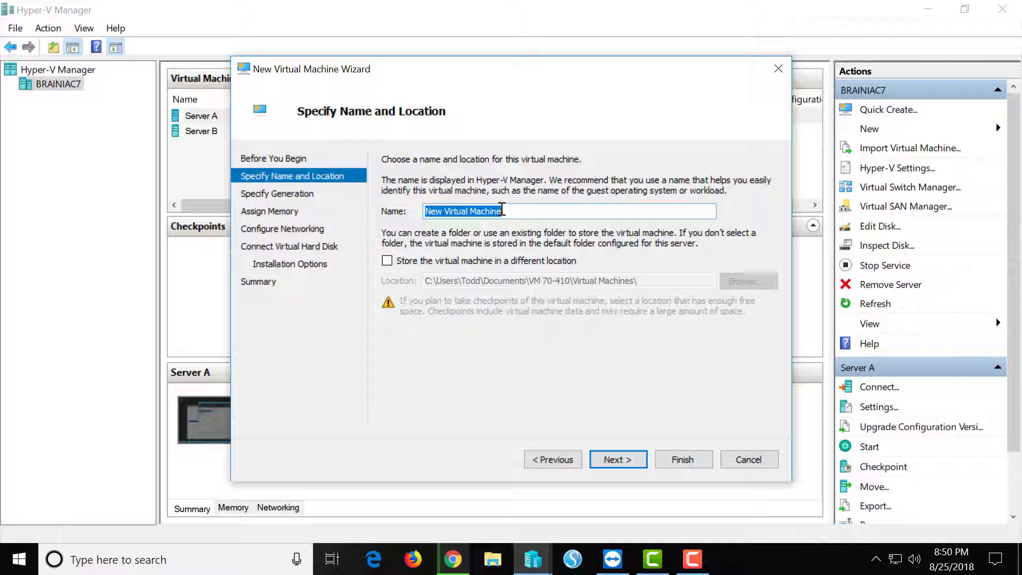
{"action": "type", "text": "Server 2012 test"}
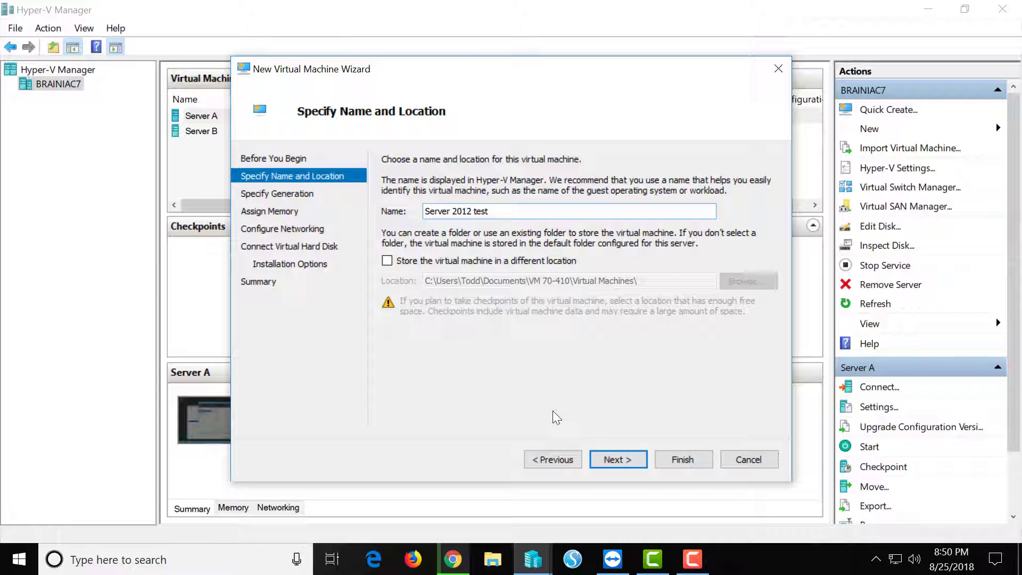
{"action": "left_click", "coordinate": [623, 458]}
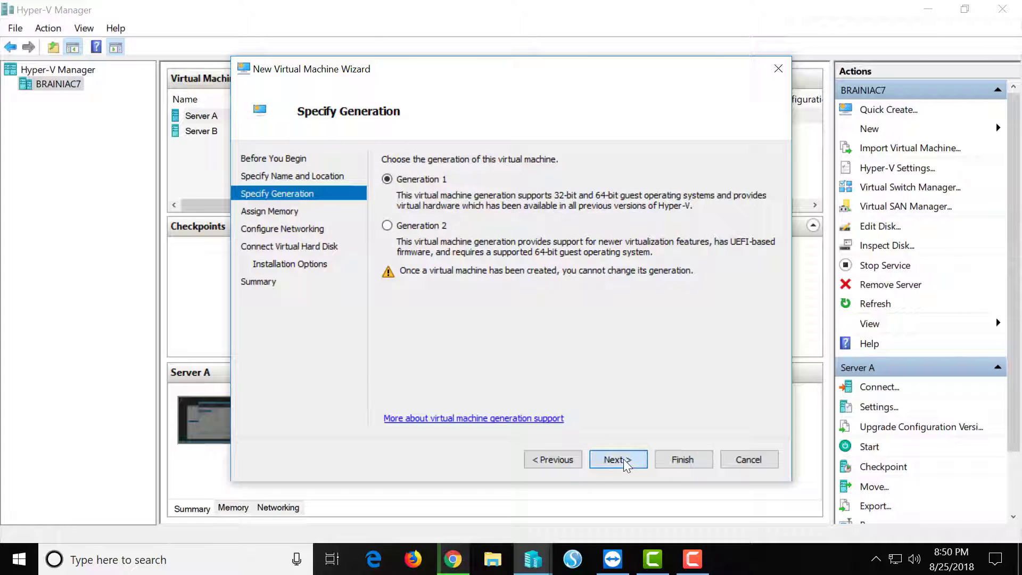
Step: Keep Generation 1 and 1024 MB, connect to New Virtual Switch, and accept the default 127 GB disk
{"action": "left_click", "coordinate": [623, 459]}
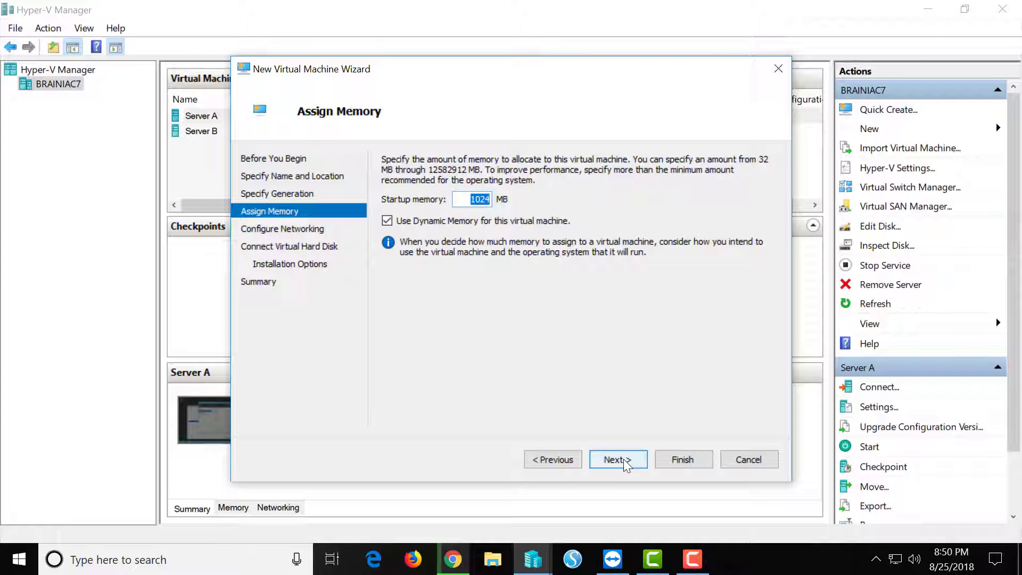
{"action": "left_click", "coordinate": [624, 459]}
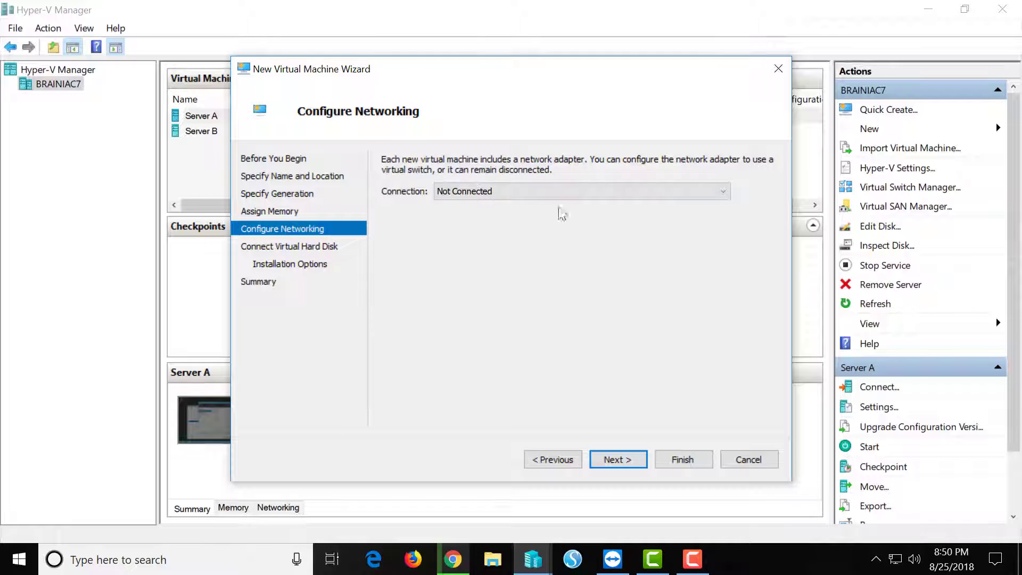
{"action": "left_click", "coordinate": [725, 189]}
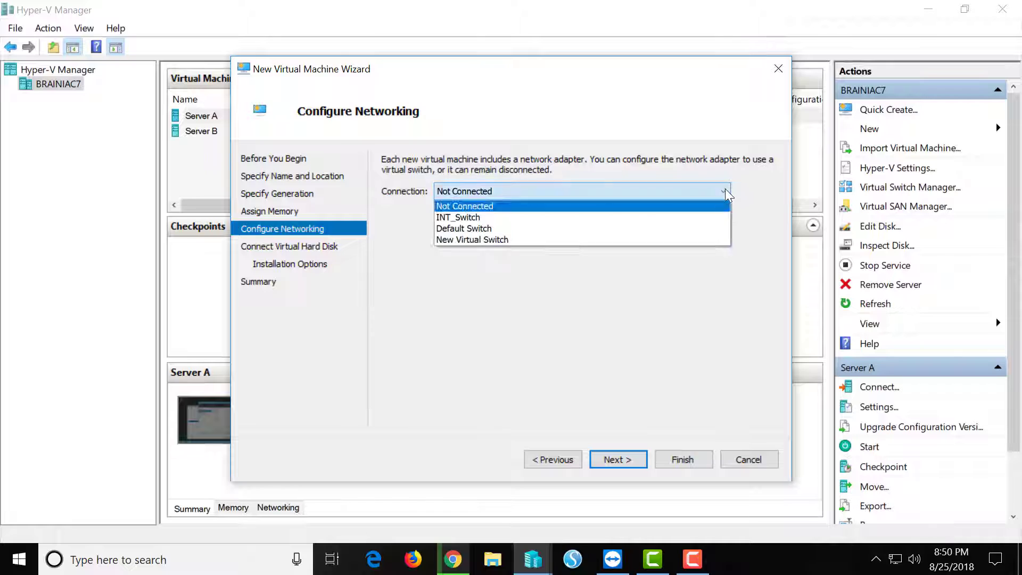
{"action": "left_click", "coordinate": [647, 239]}
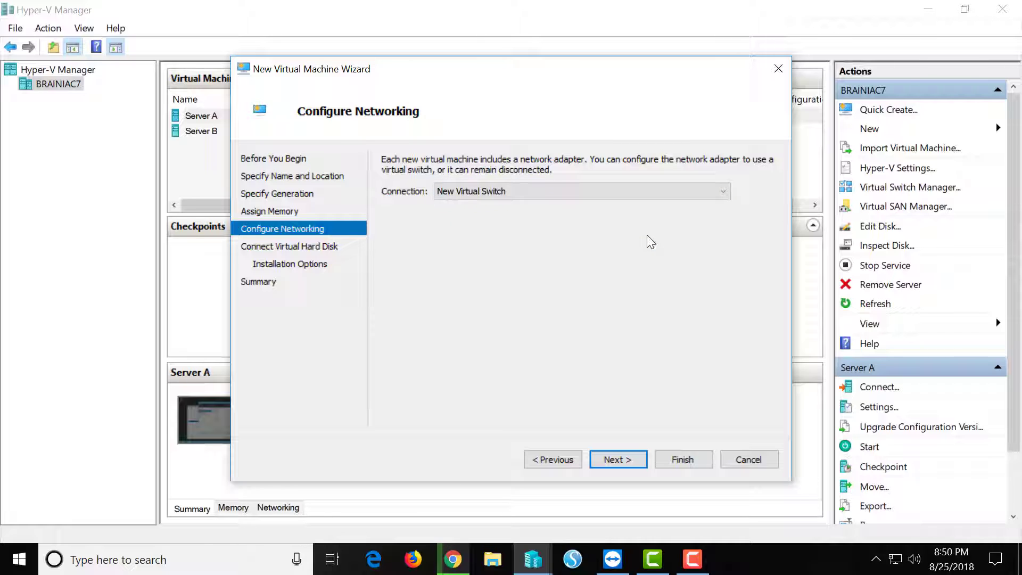
{"action": "left_click", "coordinate": [620, 463]}
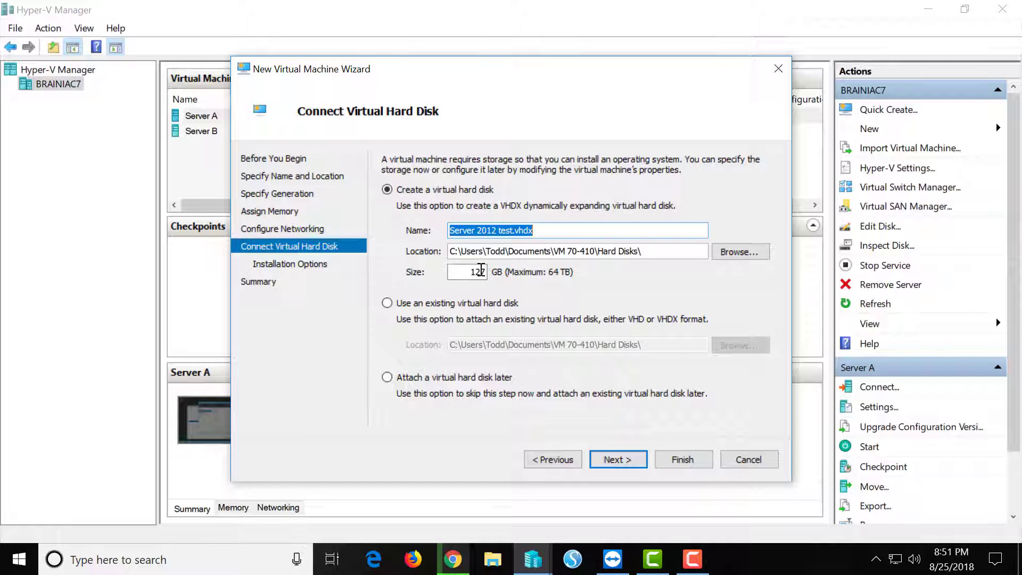
{"action": "left_click", "coordinate": [610, 463]}
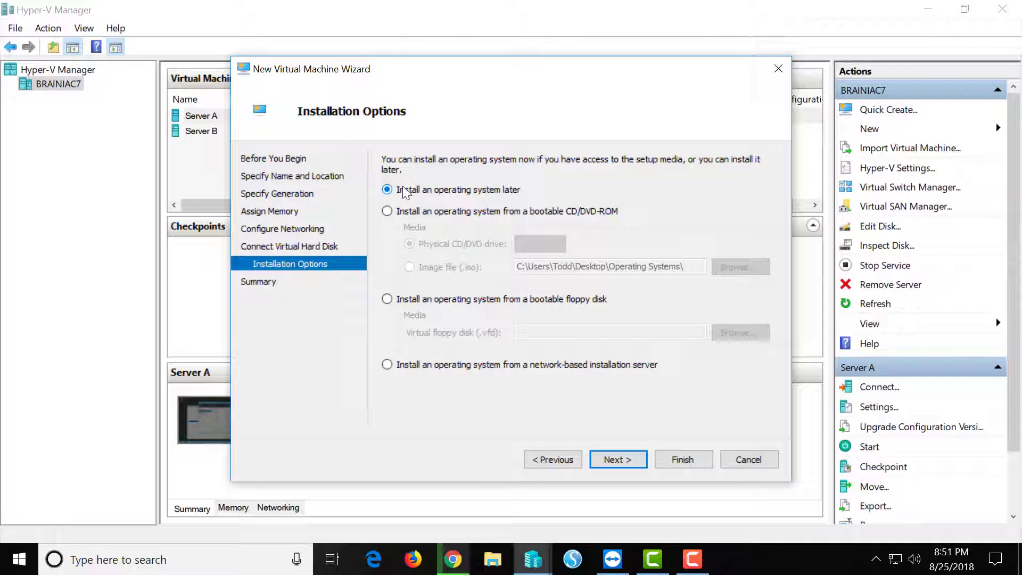
Step: Install from bootable CD/DVD using the 9600.17050 Windows Server ISO image in Downloads
{"action": "left_click", "coordinate": [387, 211]}
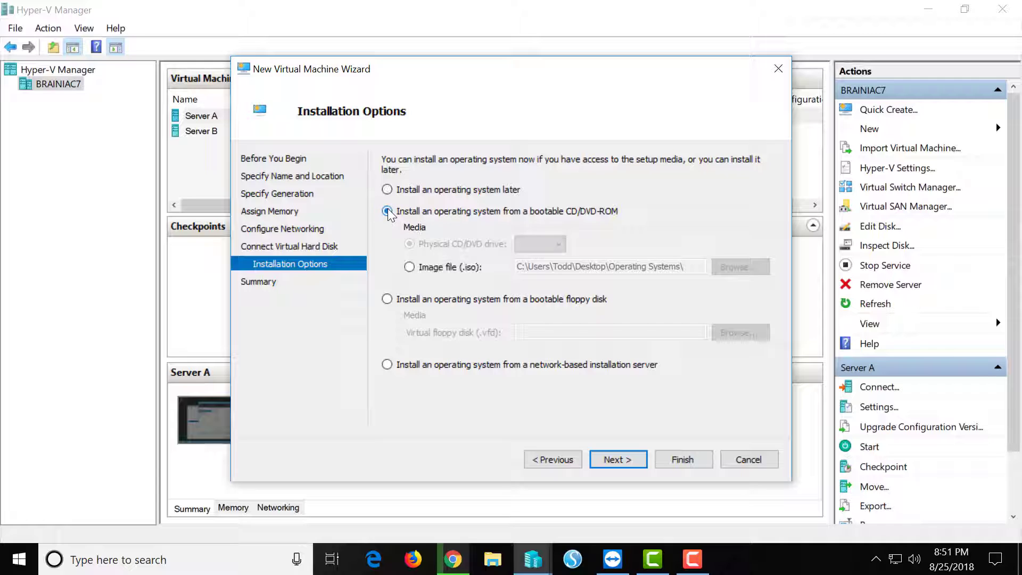
{"action": "left_click", "coordinate": [409, 267]}
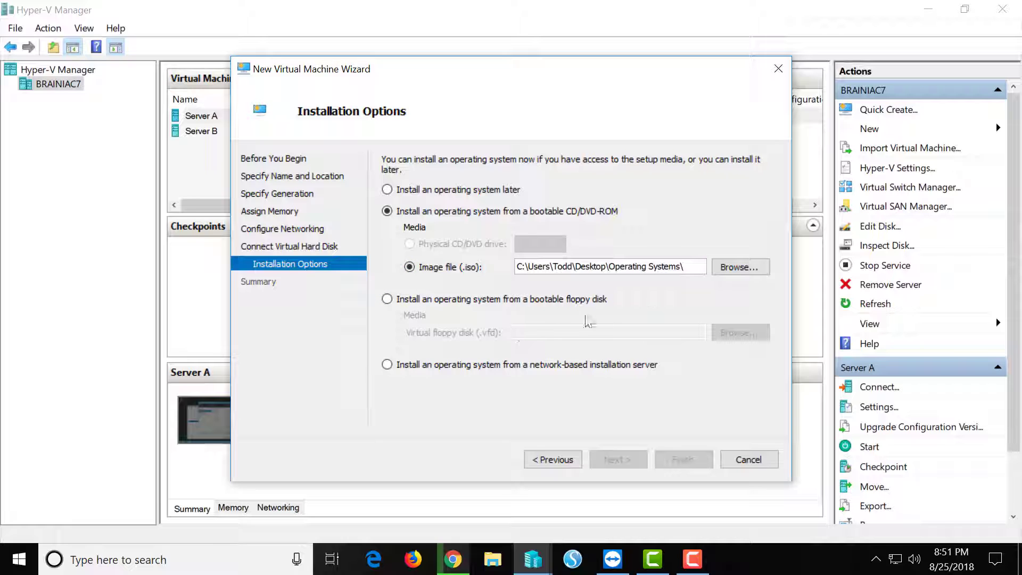
{"action": "left_click", "coordinate": [733, 267]}
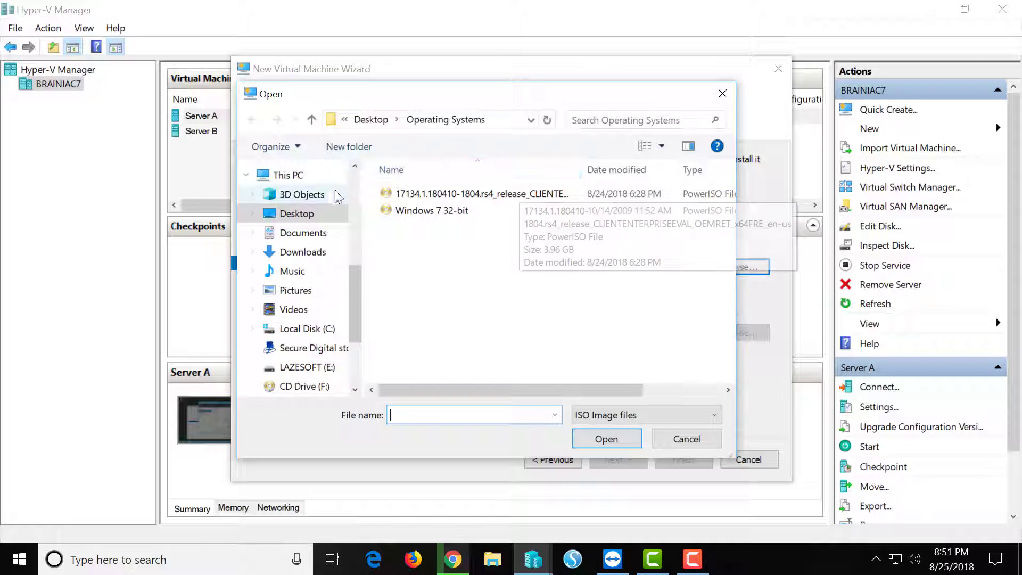
{"action": "left_click", "coordinate": [293, 254]}
{"action": "scroll", "coordinate": [443, 293], "scroll_direction": "down", "scroll_amount": 5}
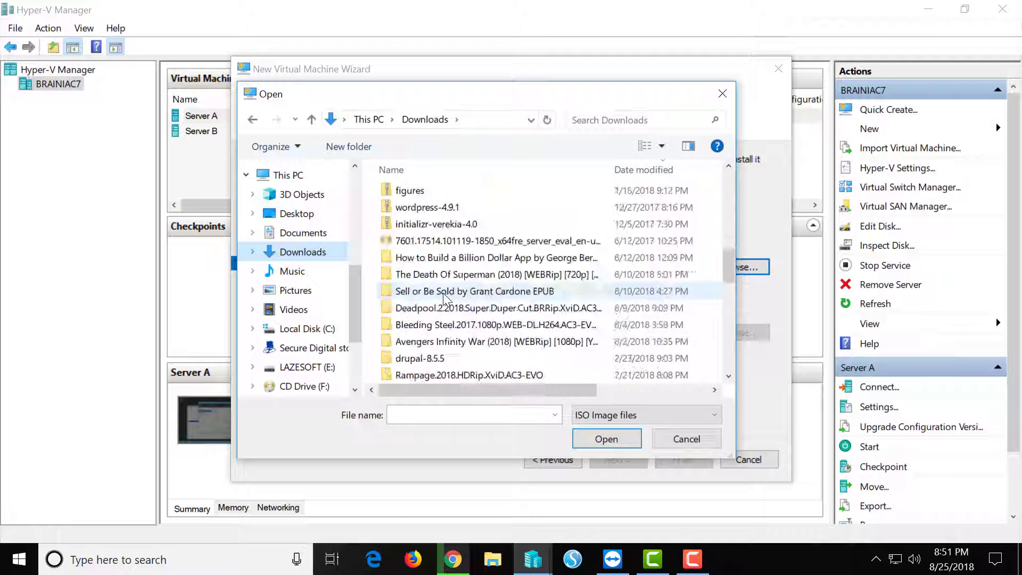
{"action": "scroll", "coordinate": [443, 293], "scroll_direction": "down", "scroll_amount": 5}
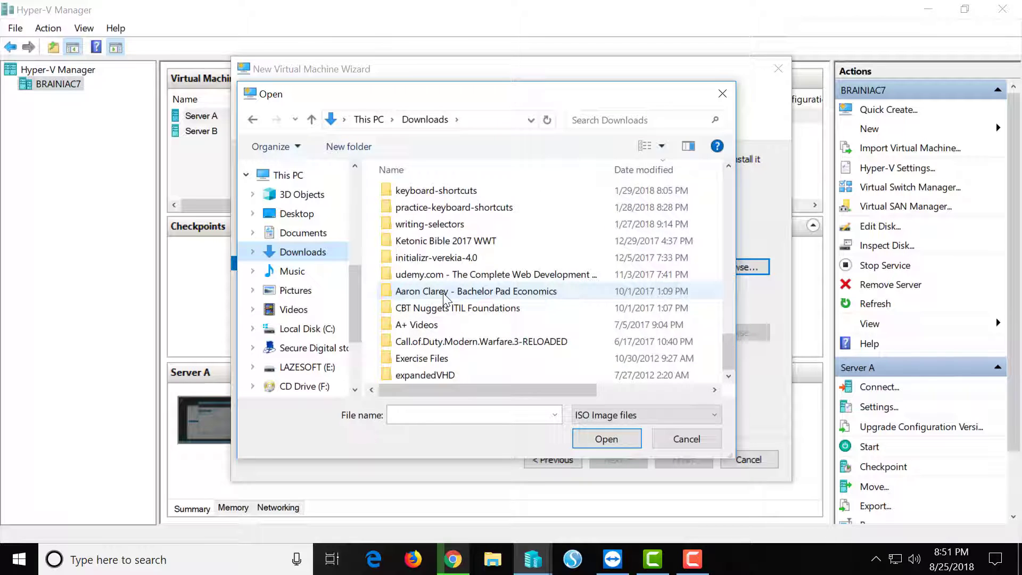
{"action": "scroll", "coordinate": [443, 293], "scroll_direction": "up", "scroll_amount": 15}
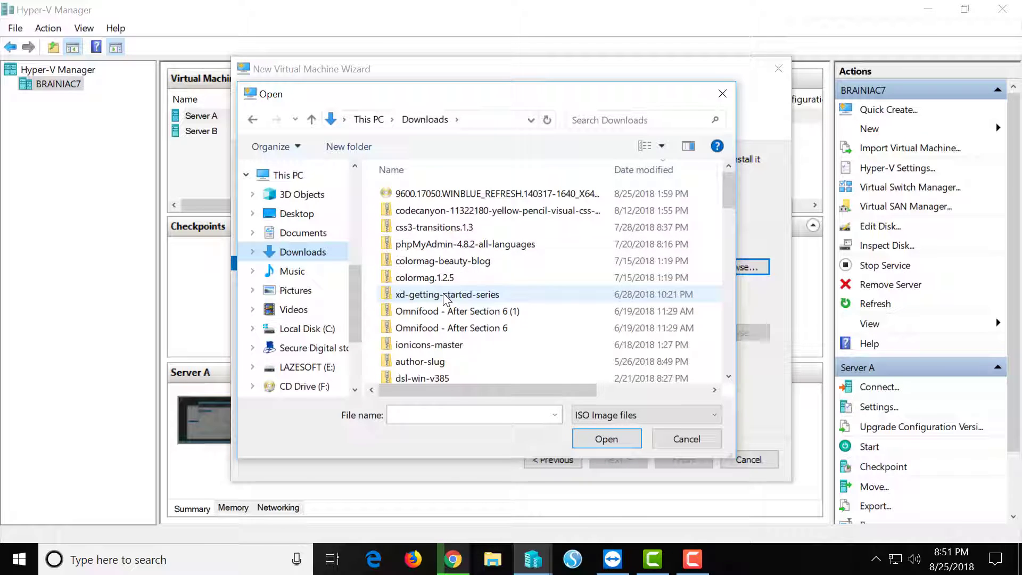
{"action": "left_click", "coordinate": [478, 194]}
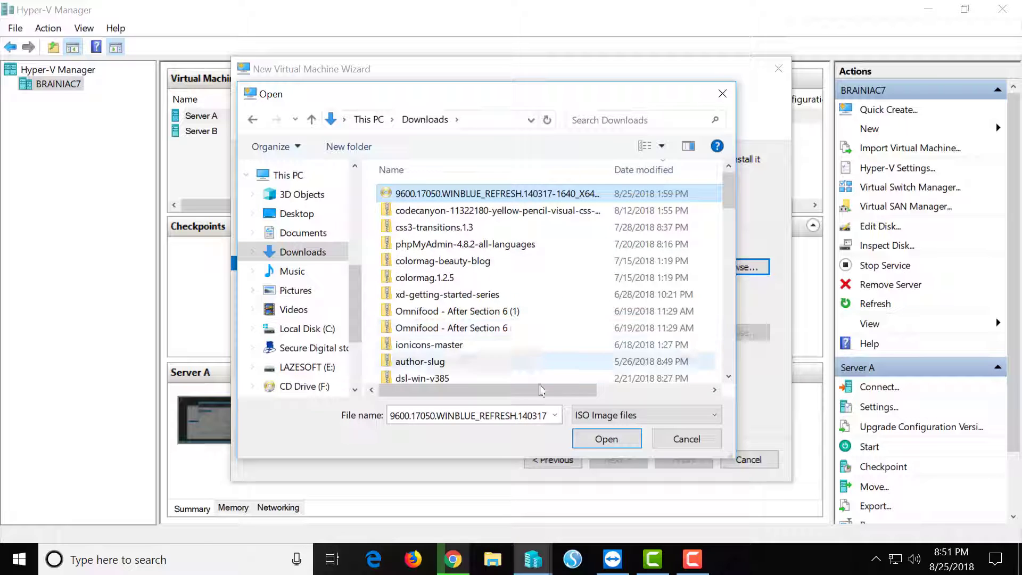
{"action": "left_click", "coordinate": [604, 440]}
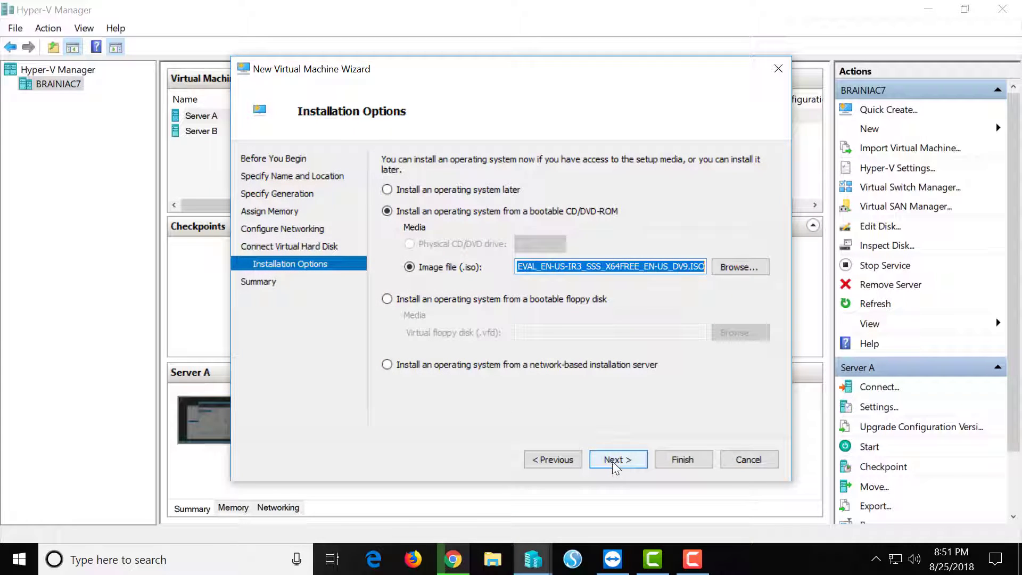
{"action": "left_click", "coordinate": [612, 460]}
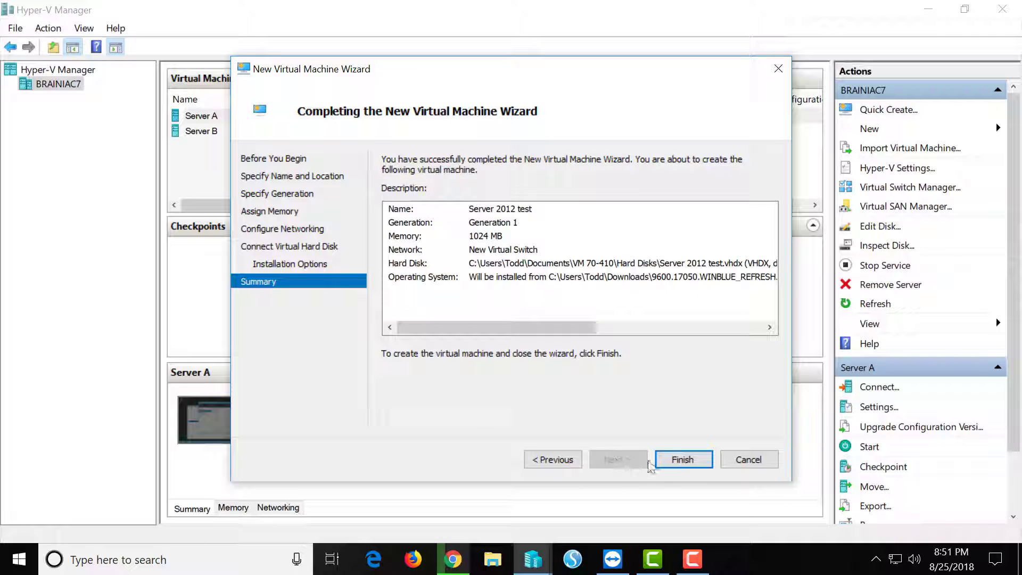
Step: Finish the wizard, then start 'Server 2012 test' and connect to its console
{"action": "left_click", "coordinate": [670, 459]}
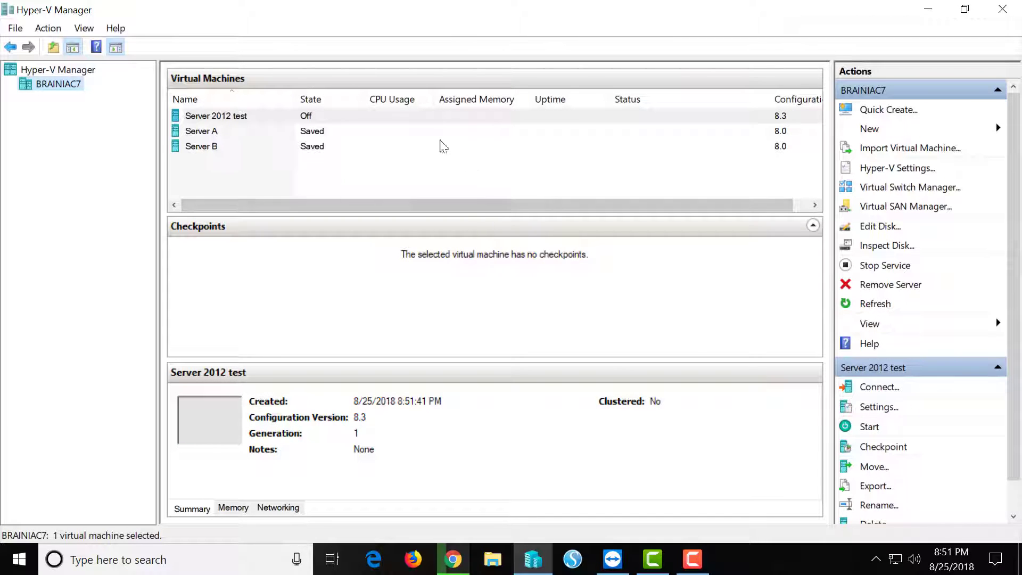
{"action": "left_click", "coordinate": [416, 122]}
{"action": "right_click", "coordinate": [417, 123]}
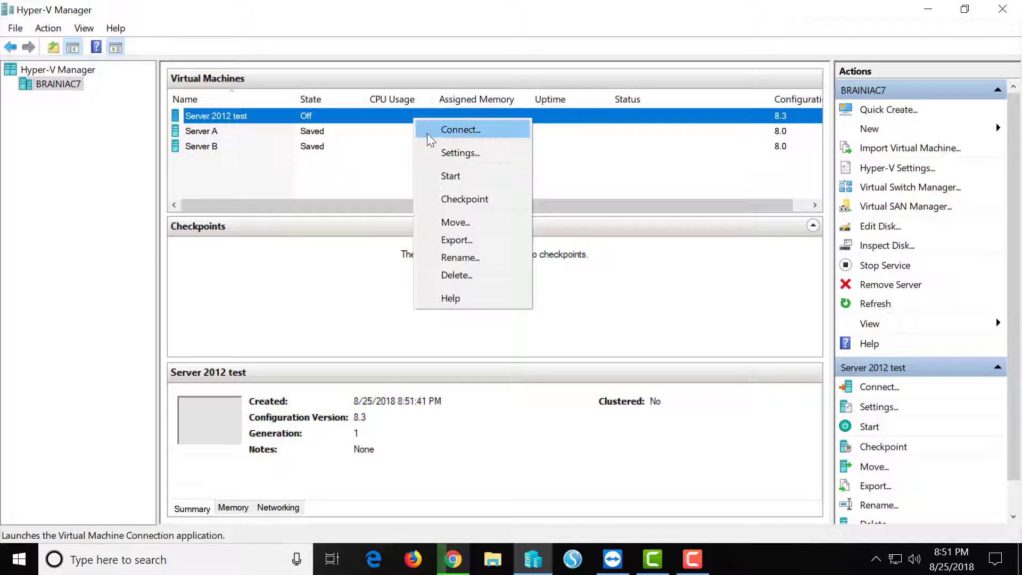
{"action": "left_click", "coordinate": [449, 177]}
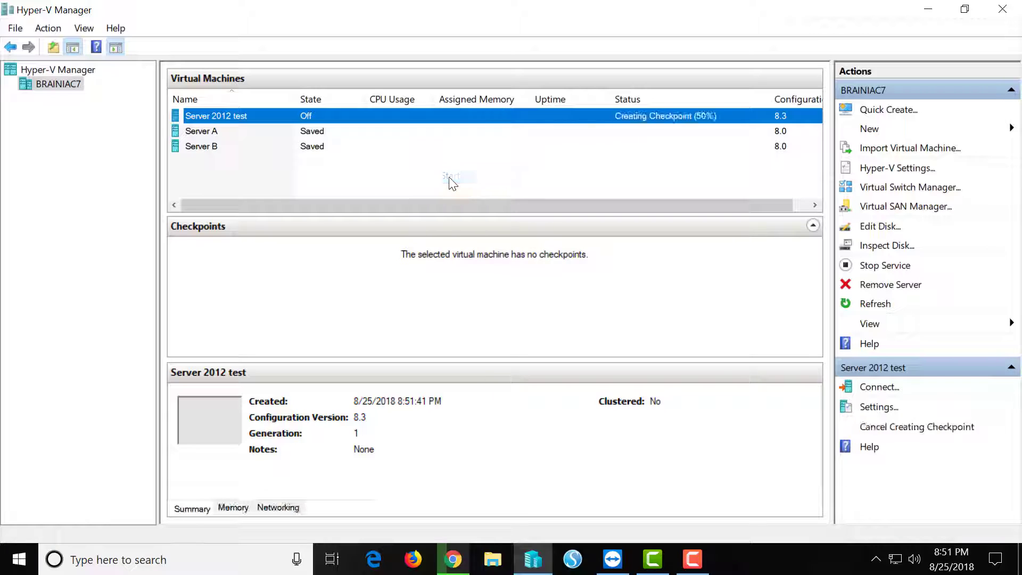
{"action": "right_click", "coordinate": [391, 115]}
{"action": "left_click", "coordinate": [410, 126]}
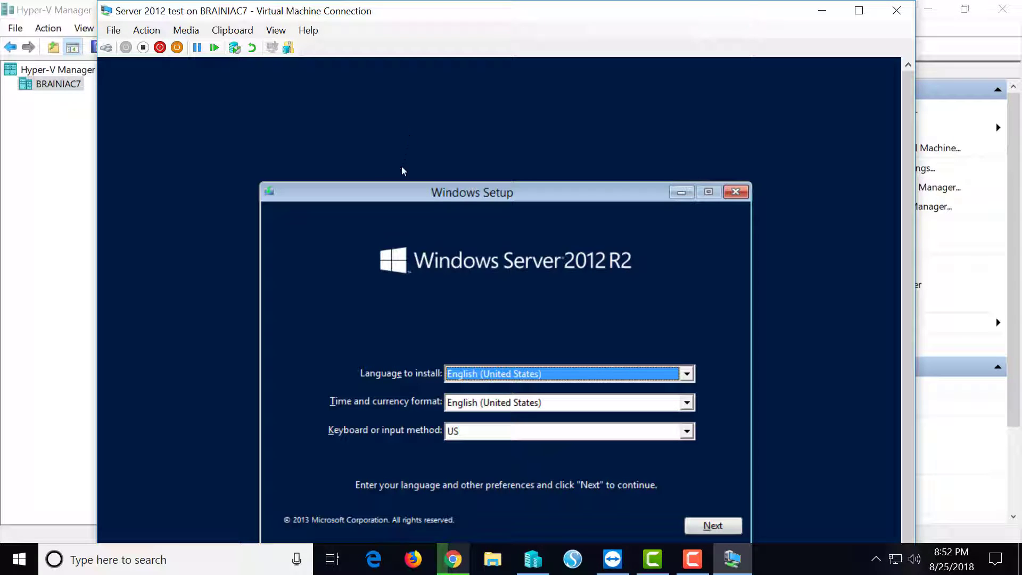
Step: Keep the English (United States) language and keyboard defaults and choose Install now
{"action": "left_click_drag", "start_coordinate": [399, 192], "coordinate": [397, 115]}
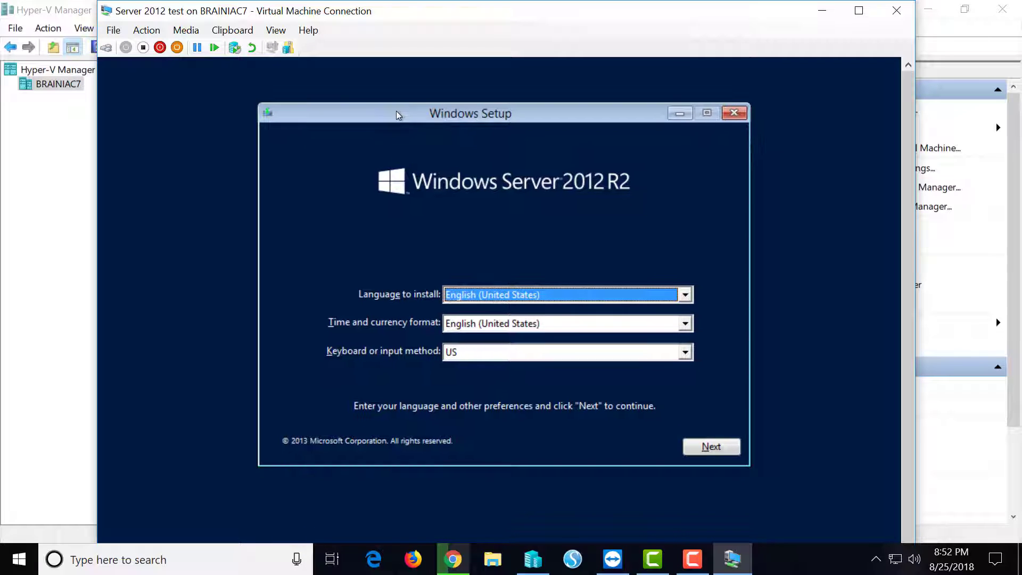
{"action": "left_click", "coordinate": [717, 449]}
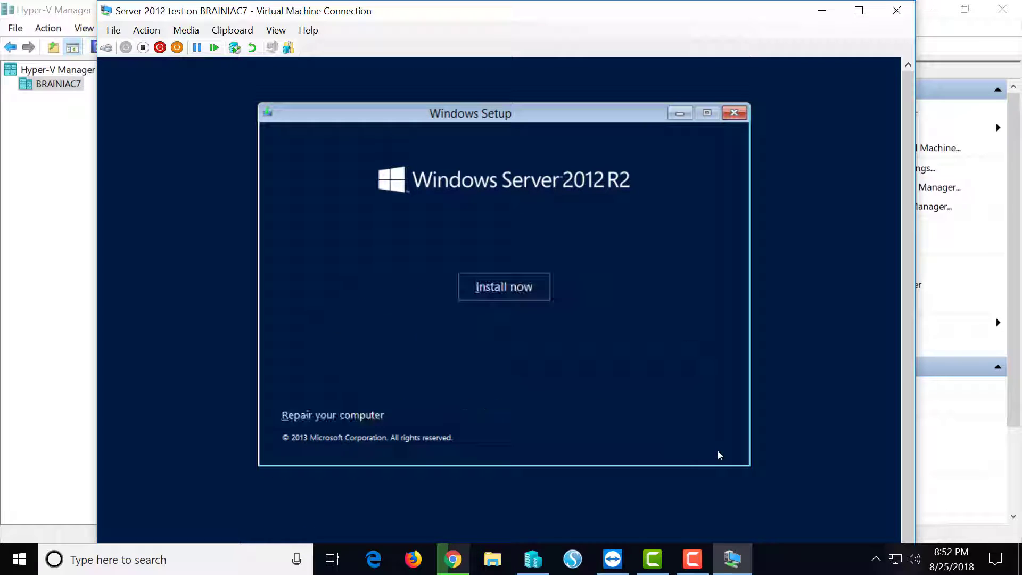
{"action": "left_click", "coordinate": [533, 289]}
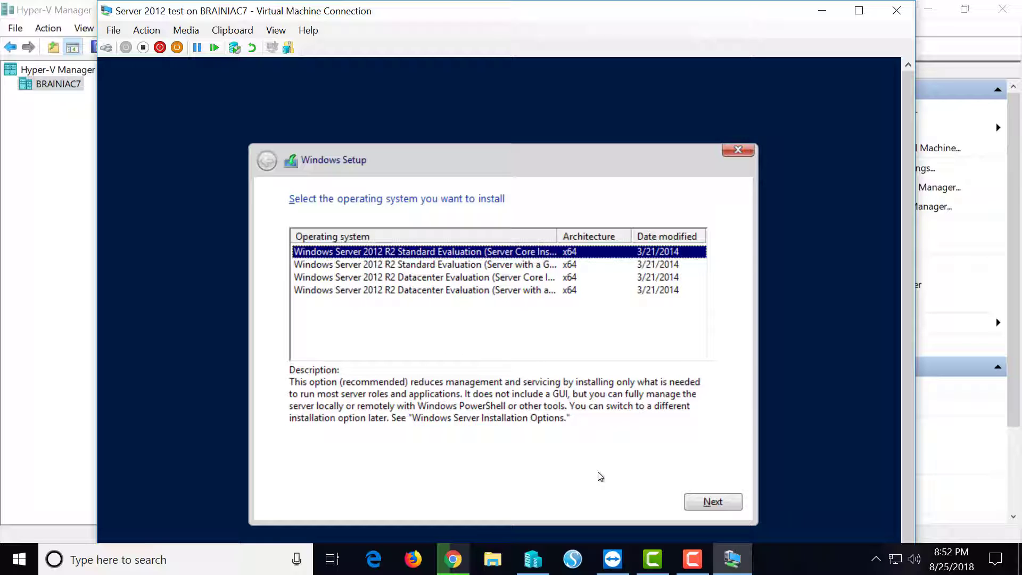
Step: Choose Windows Server 2012 R2 Datacenter Evaluation (Server with a GUI) as the edition
{"action": "left_click", "coordinate": [441, 266]}
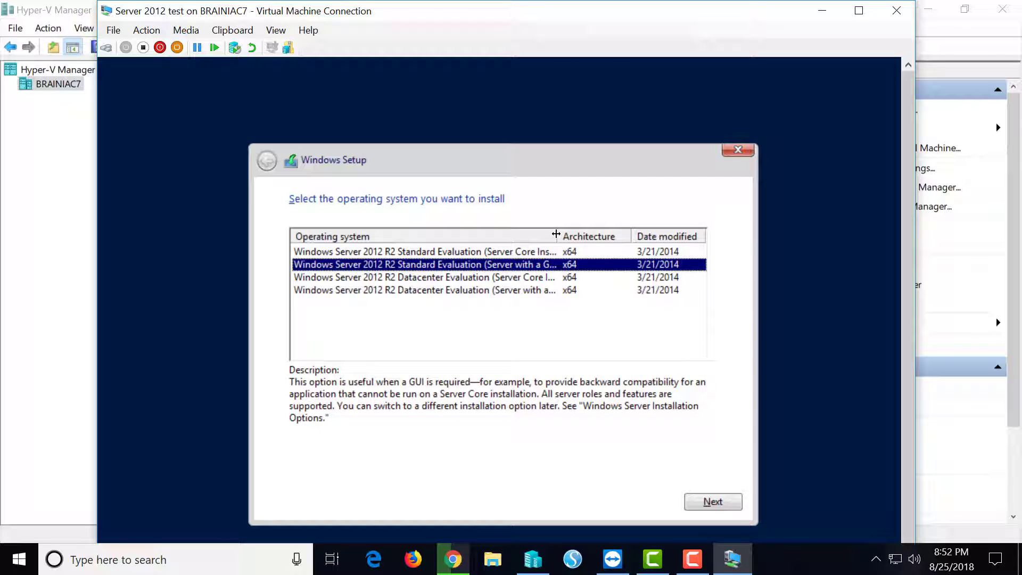
{"action": "left_click_drag", "start_coordinate": [556, 234], "coordinate": [614, 247]}
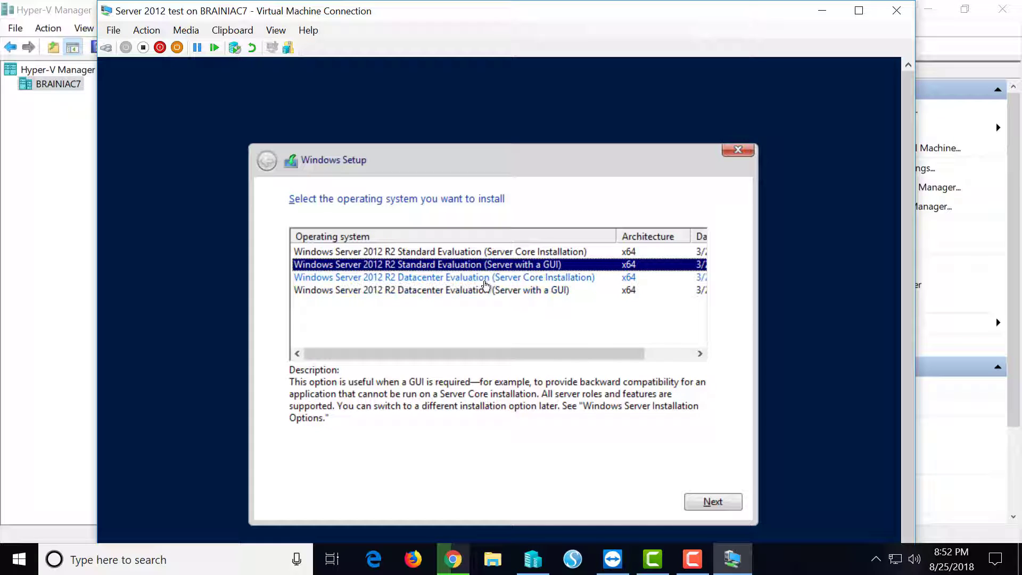
{"action": "left_click", "coordinate": [466, 291]}
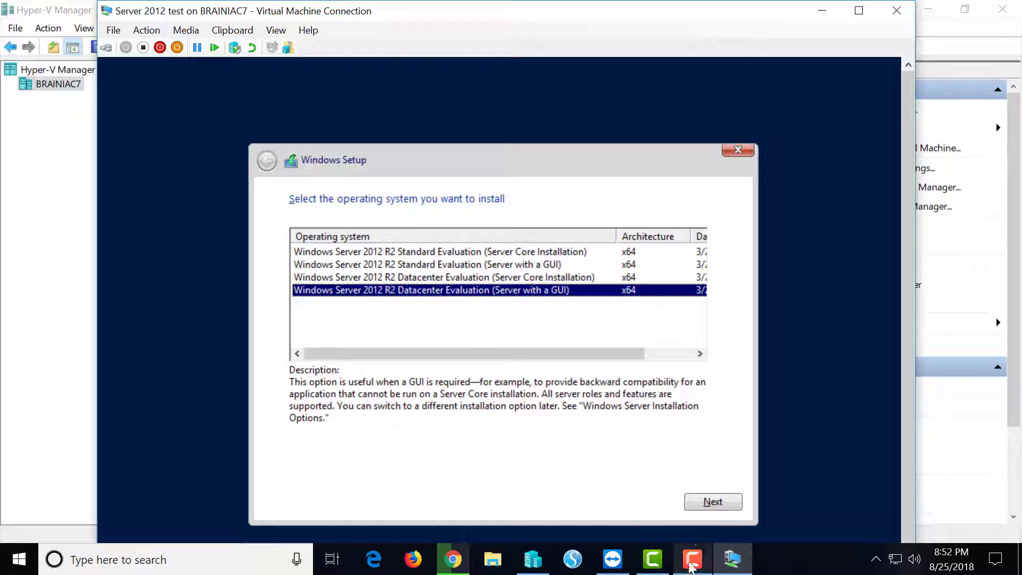
{"action": "left_click", "coordinate": [711, 502]}
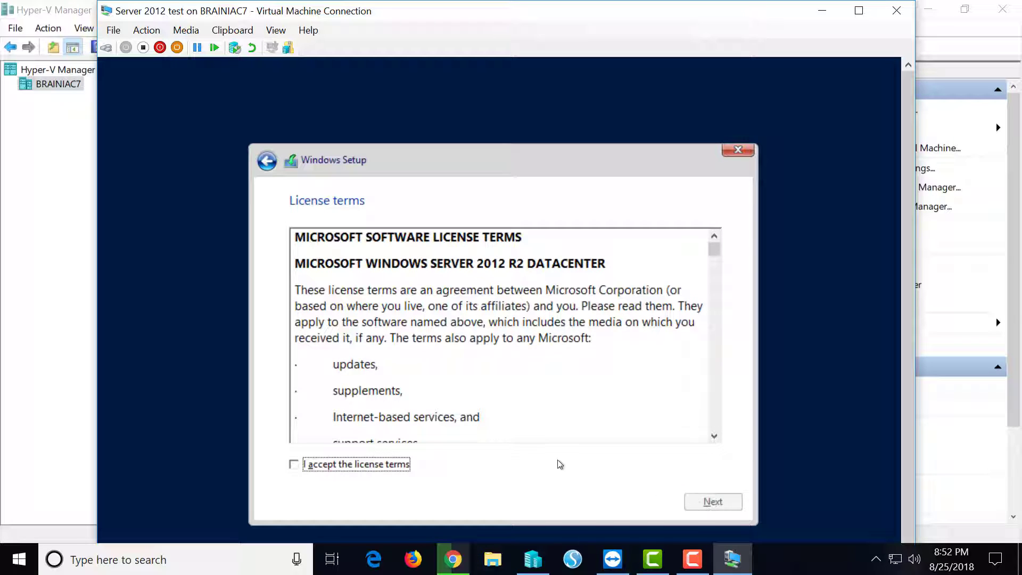
Step: Accept the license and run a Custom install onto Drive 0 Unallocated Space
{"action": "left_click", "coordinate": [293, 466]}
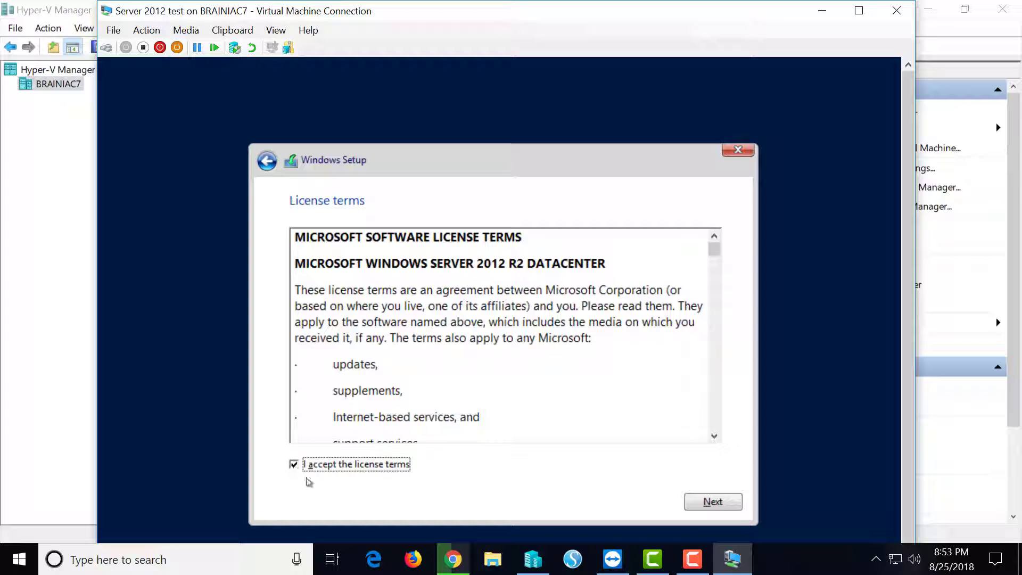
{"action": "left_click", "coordinate": [700, 509]}
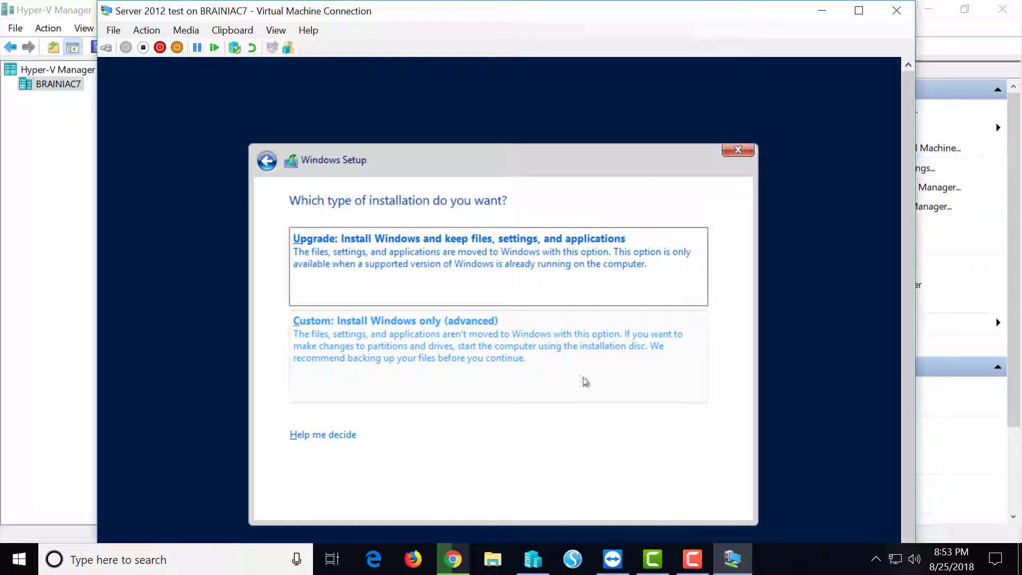
{"action": "left_click", "coordinate": [554, 349]}
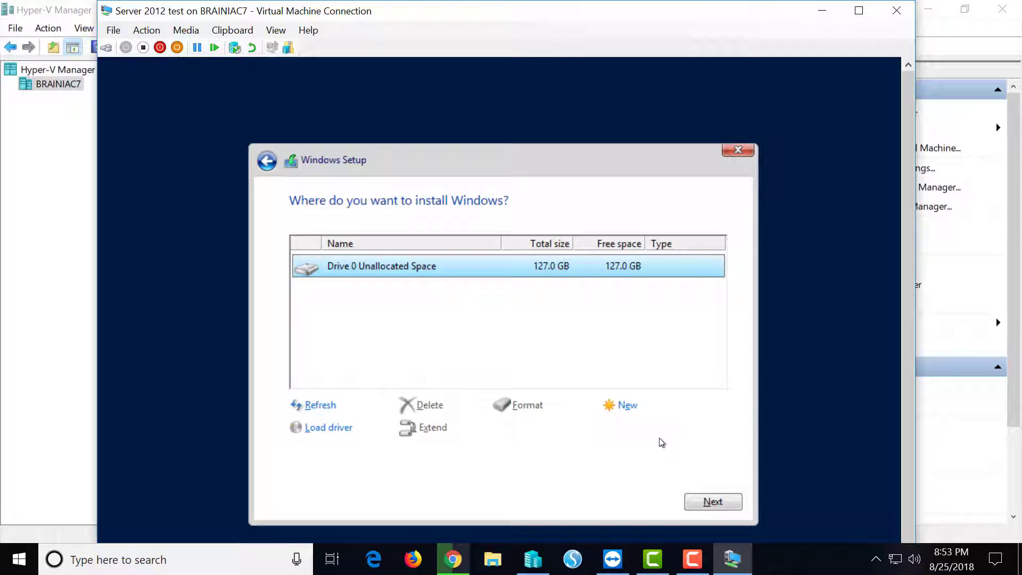
{"action": "left_click", "coordinate": [710, 506]}
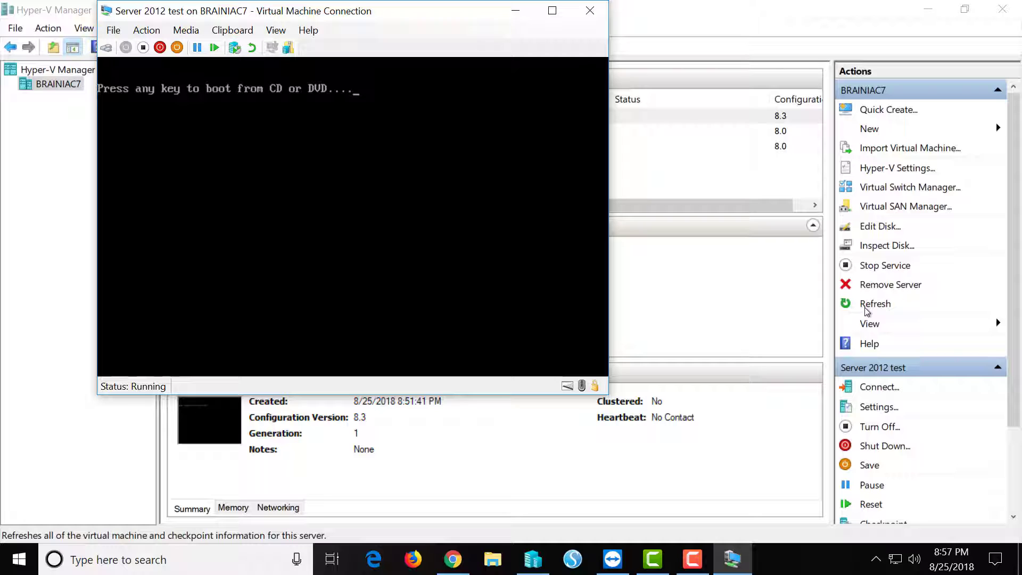
Step: Continue booting, then enter and confirm the Administrator account password to finish settings
{"action": "key", "text": "Return"}
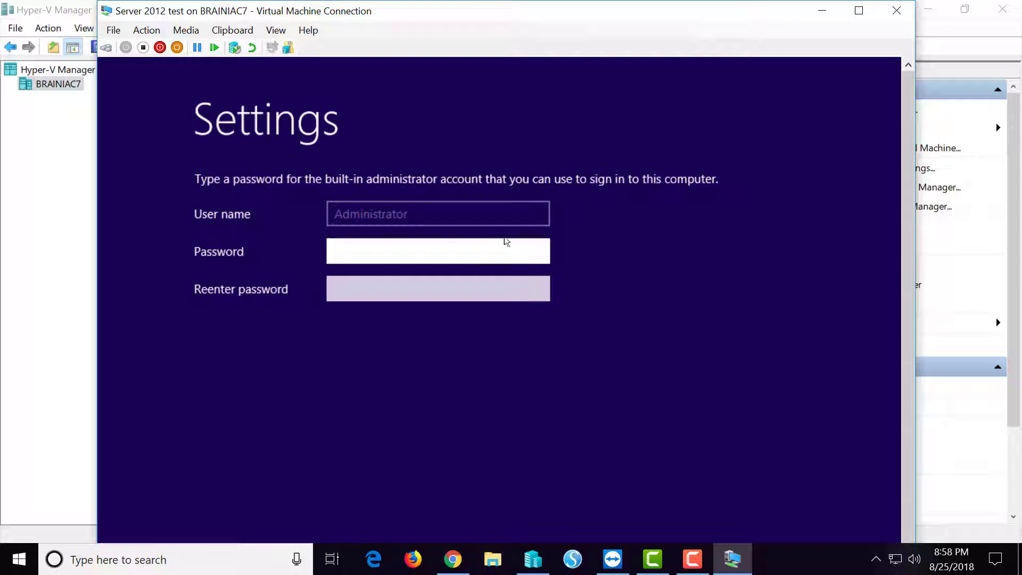
{"action": "type", "text": "P@ssw0rd"}
{"action": "key", "text": "Tab"}
{"action": "type", "text": "P@ssw0rd"}
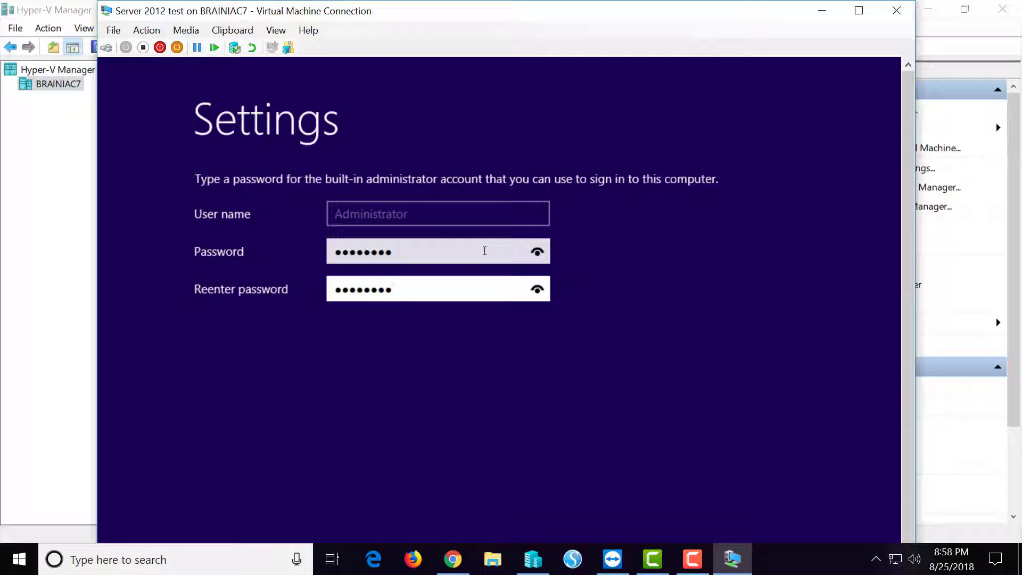
{"action": "key", "text": "Return"}
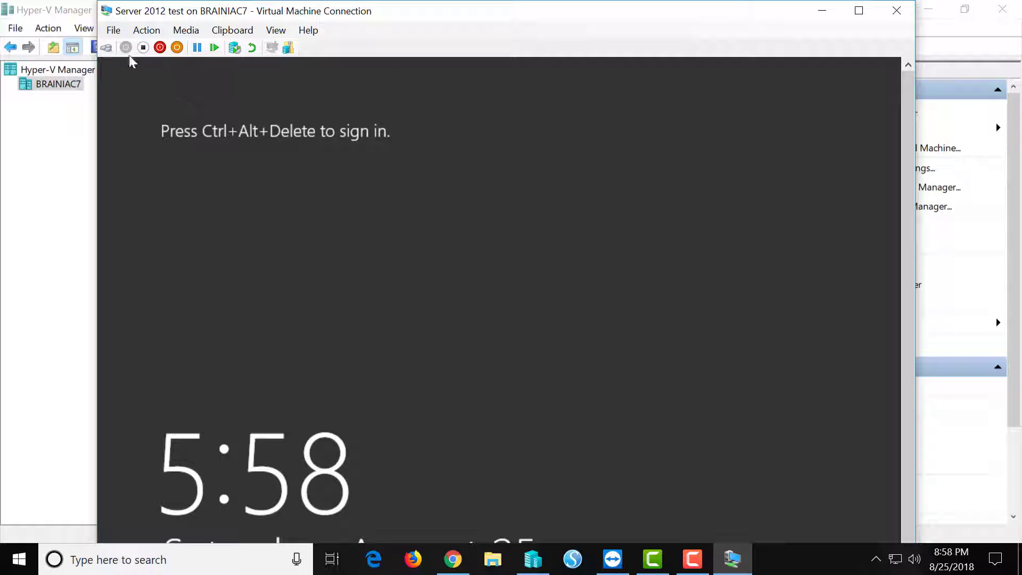
Step: Sign in as Administrator with the account password and allow network discovery
{"action": "left_click", "coordinate": [108, 48]}
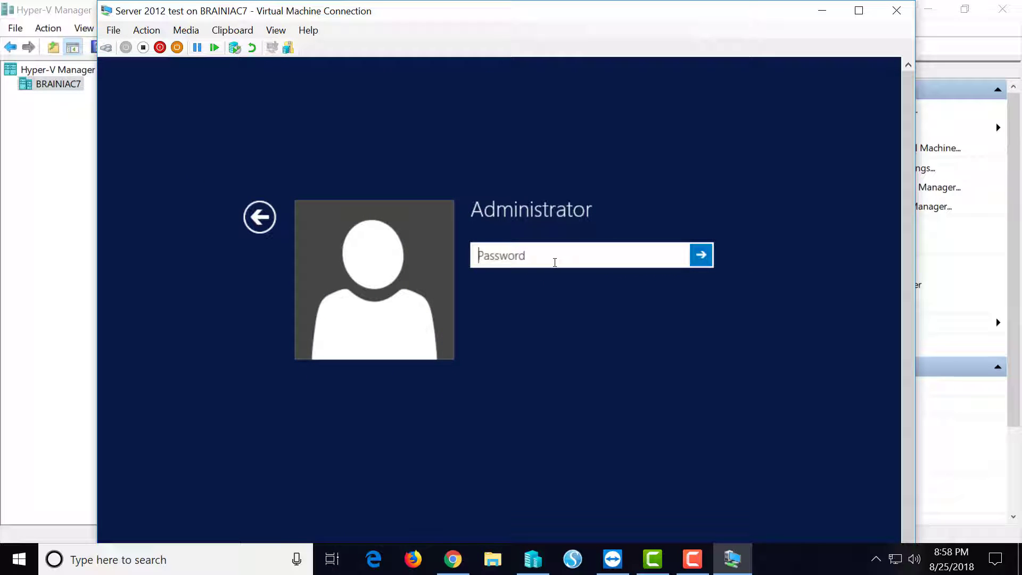
{"action": "type", "text": "********"}
{"action": "key", "text": "Return"}
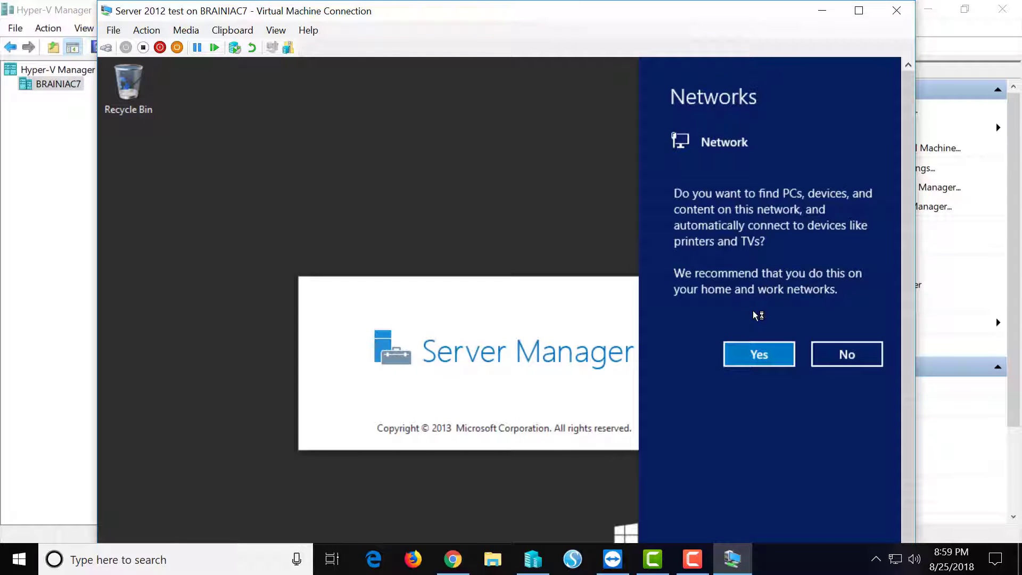
{"action": "left_click", "coordinate": [759, 357]}
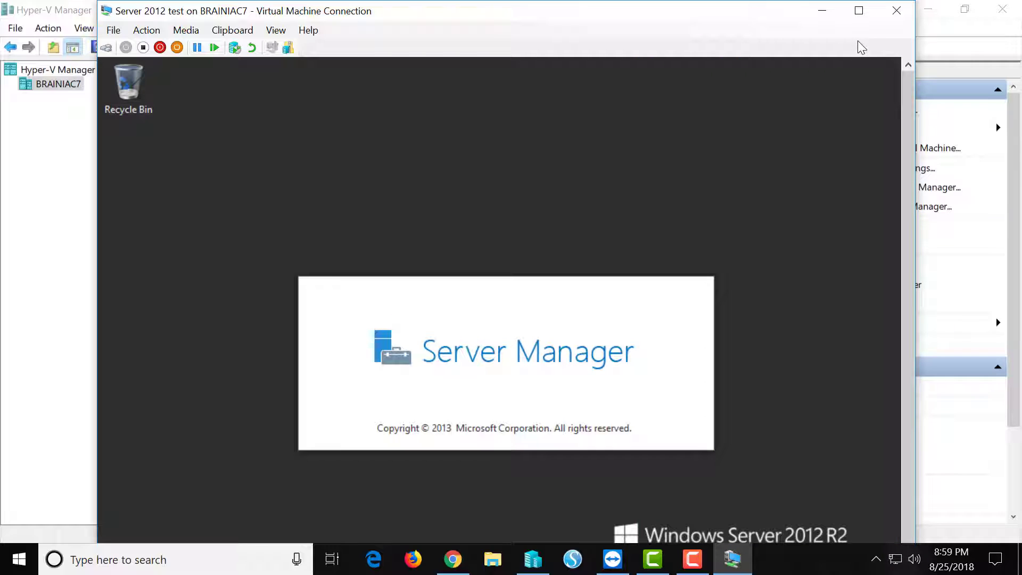
Step: Make the VM full screen, minimize Server Manager, and launch Internet Explorer from Start
{"action": "left_click", "coordinate": [859, 12]}
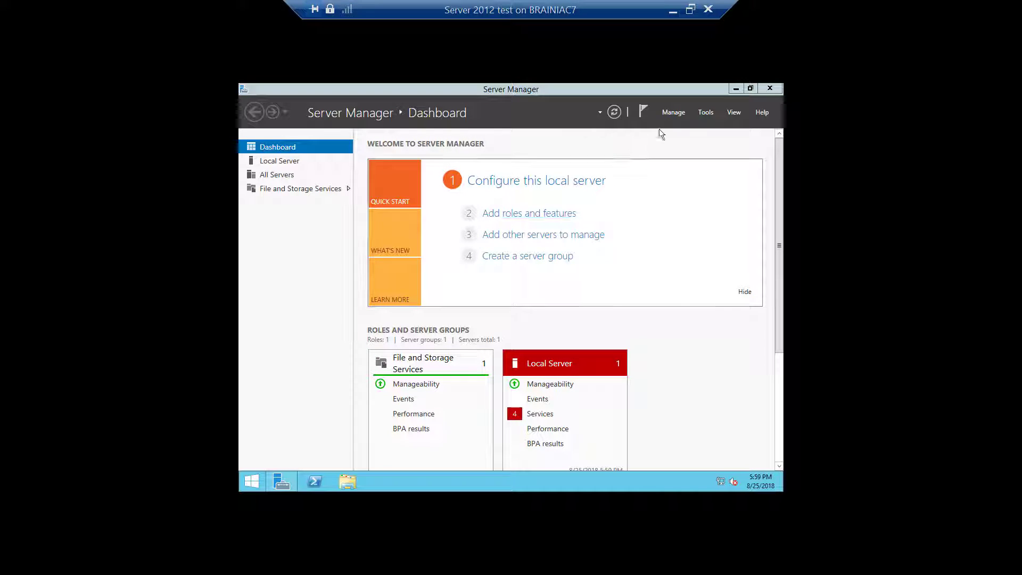
{"action": "left_click", "coordinate": [735, 88]}
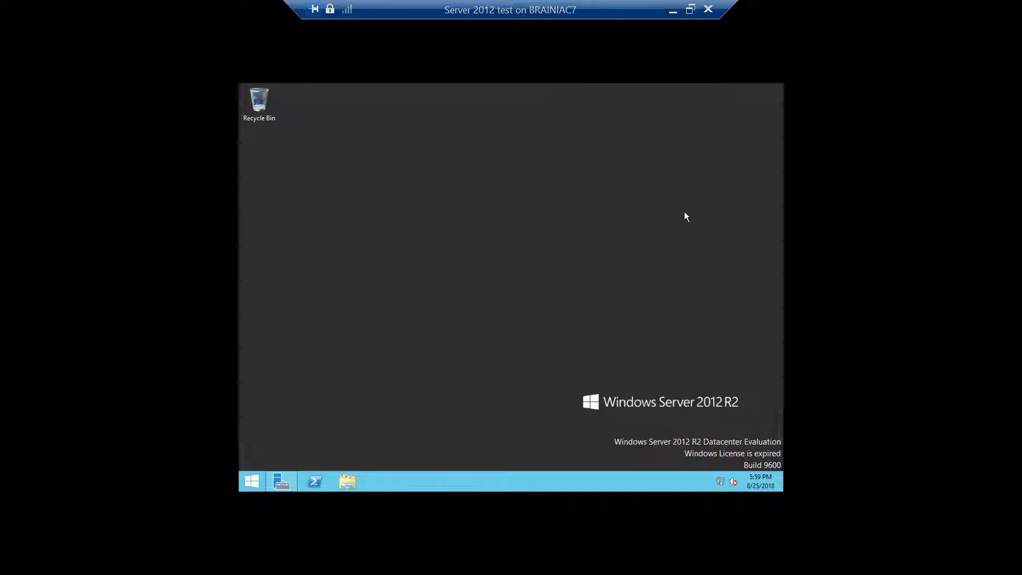
{"action": "left_click", "coordinate": [246, 478]}
{"action": "left_click", "coordinate": [398, 344]}
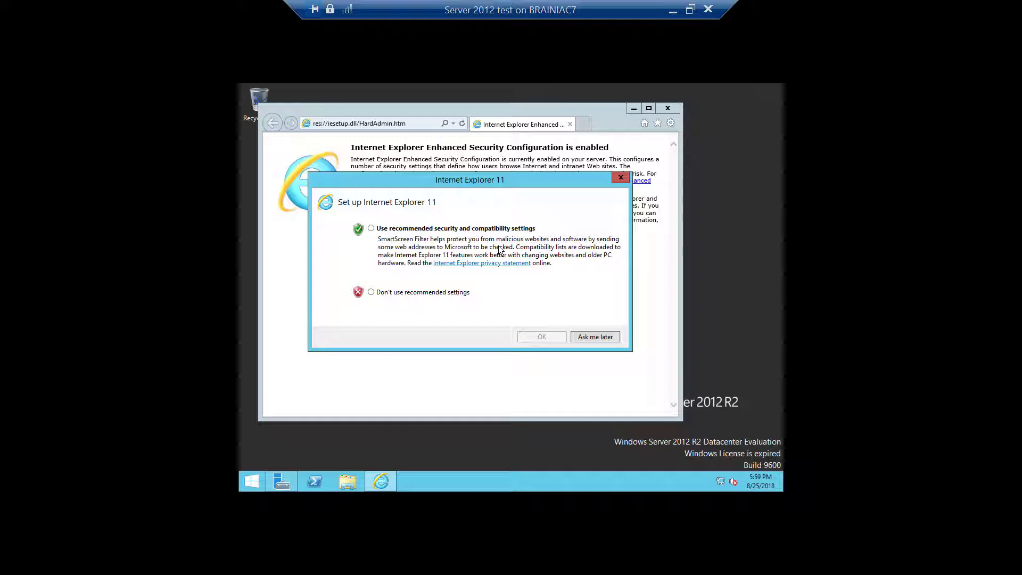
Step: Accept Internet Explorer's recommended settings and browse to google.com
{"action": "left_click", "coordinate": [371, 227]}
{"action": "left_click", "coordinate": [541, 338]}
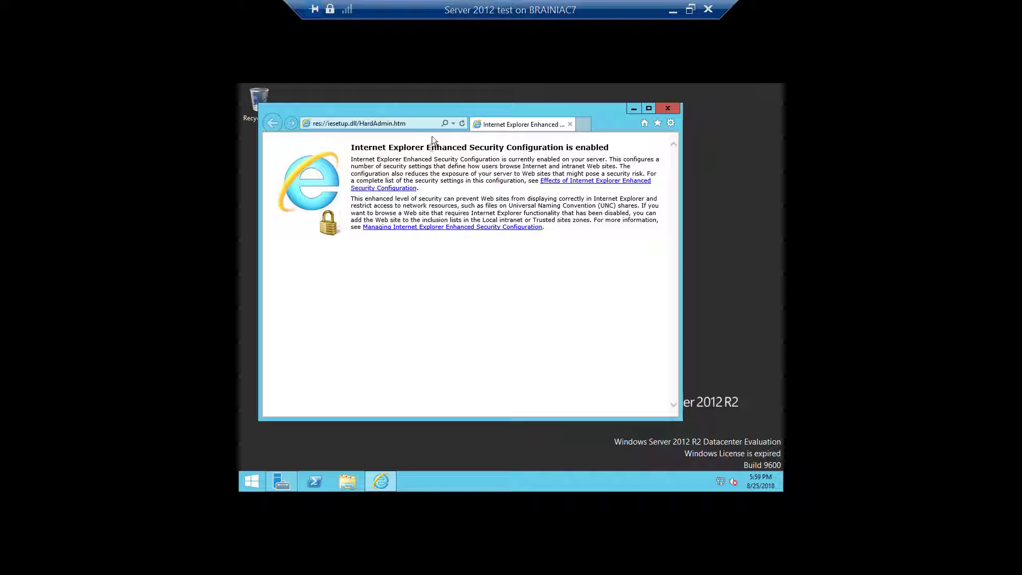
{"action": "left_click", "coordinate": [418, 120]}
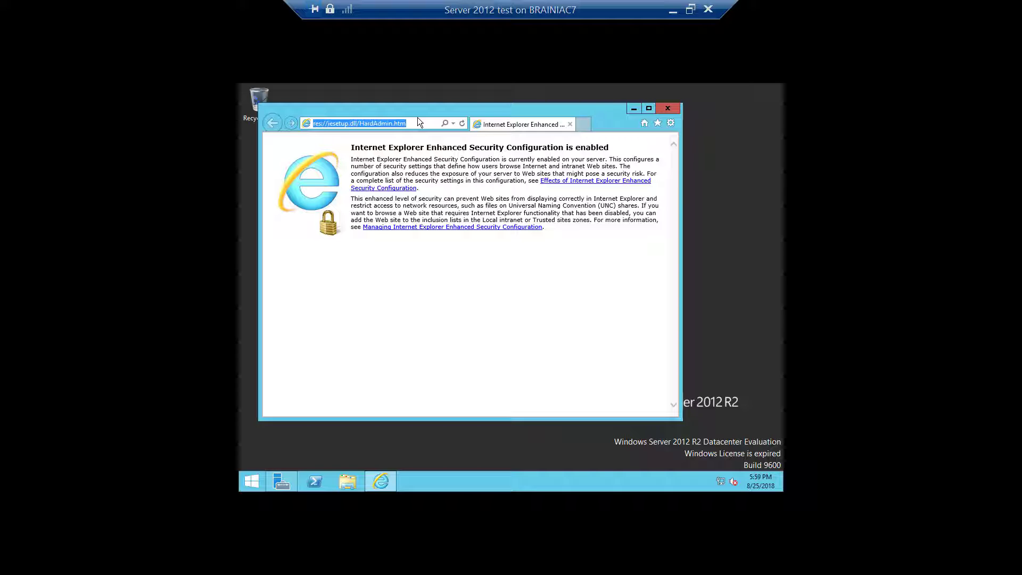
{"action": "type", "text": "google"}
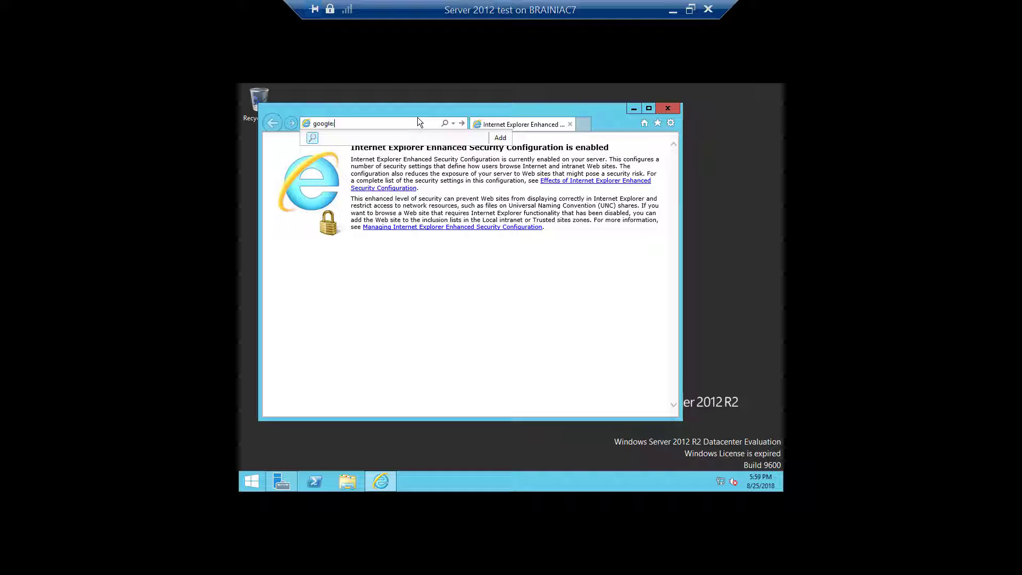
{"action": "type", "text": ".com"}
{"action": "key", "text": "Return"}
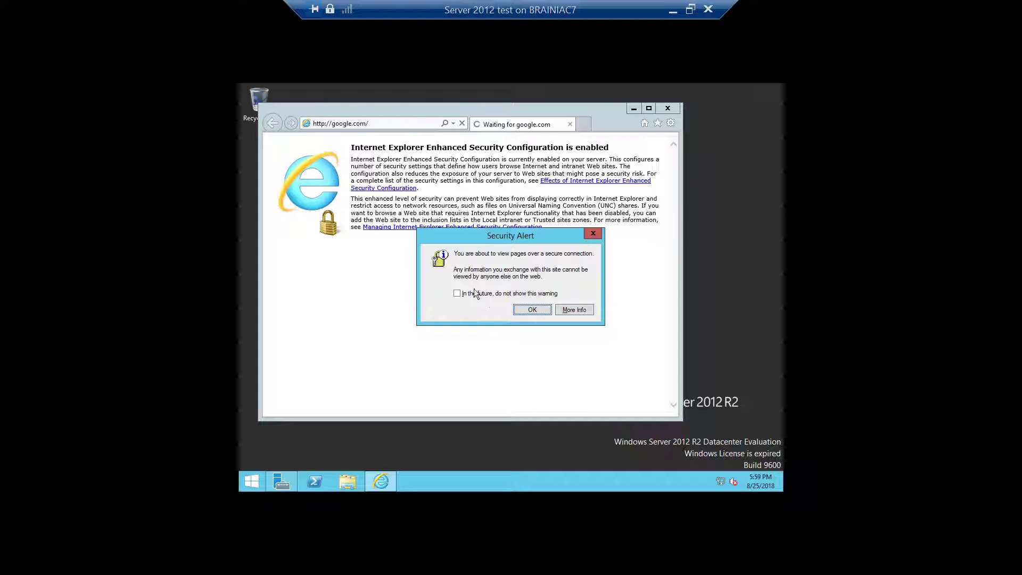
Step: Suppress and dismiss the security alerts, maximize Internet Explorer, and restore the VM window
{"action": "left_click", "coordinate": [456, 293]}
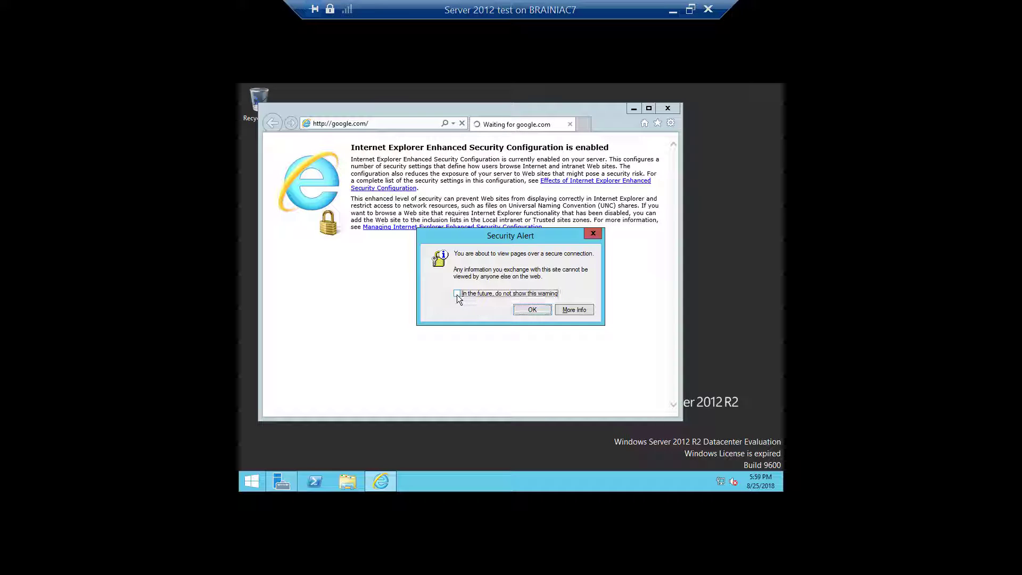
{"action": "left_click", "coordinate": [531, 313]}
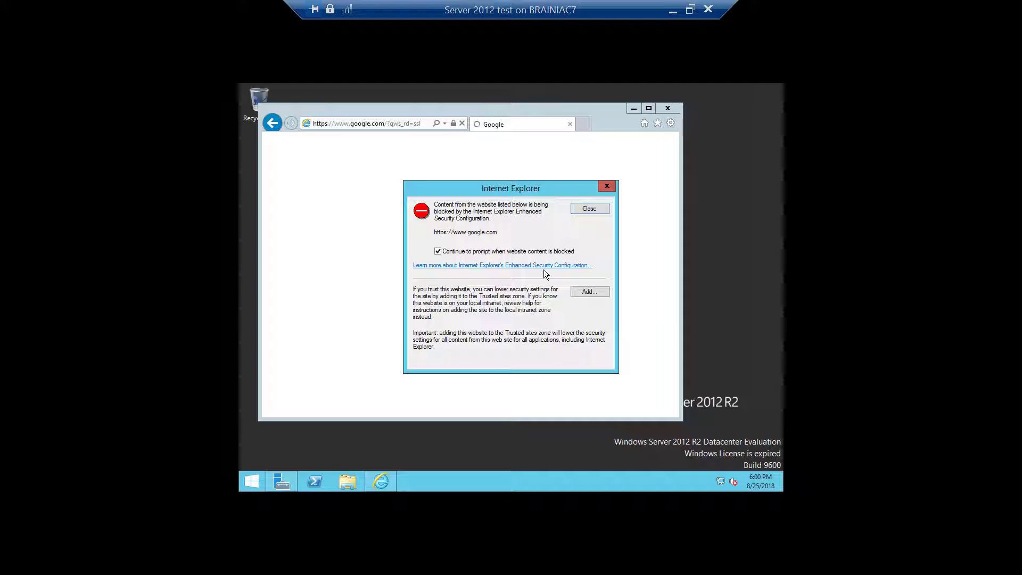
{"action": "left_click", "coordinate": [589, 208]}
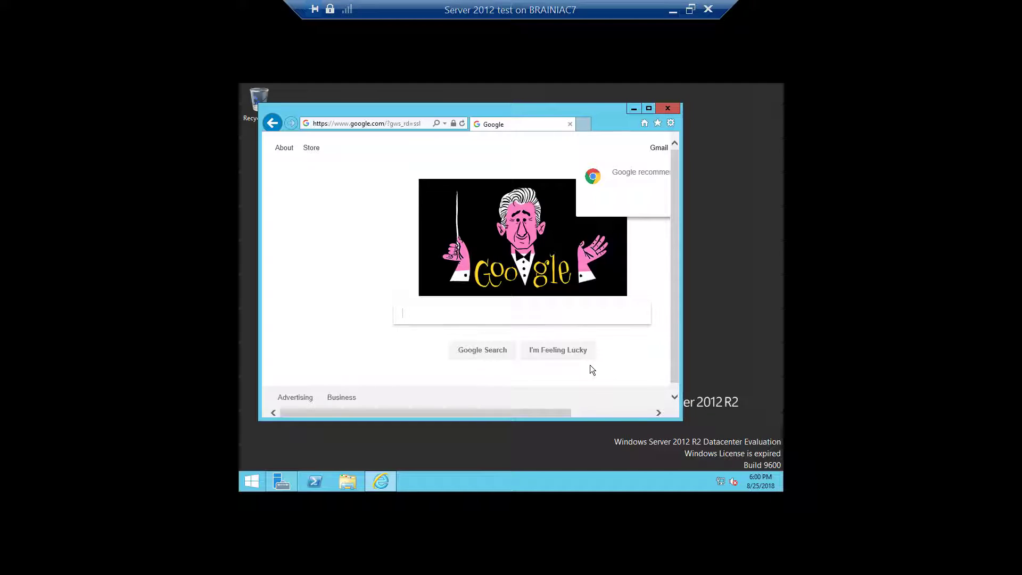
{"action": "left_click", "coordinate": [649, 108]}
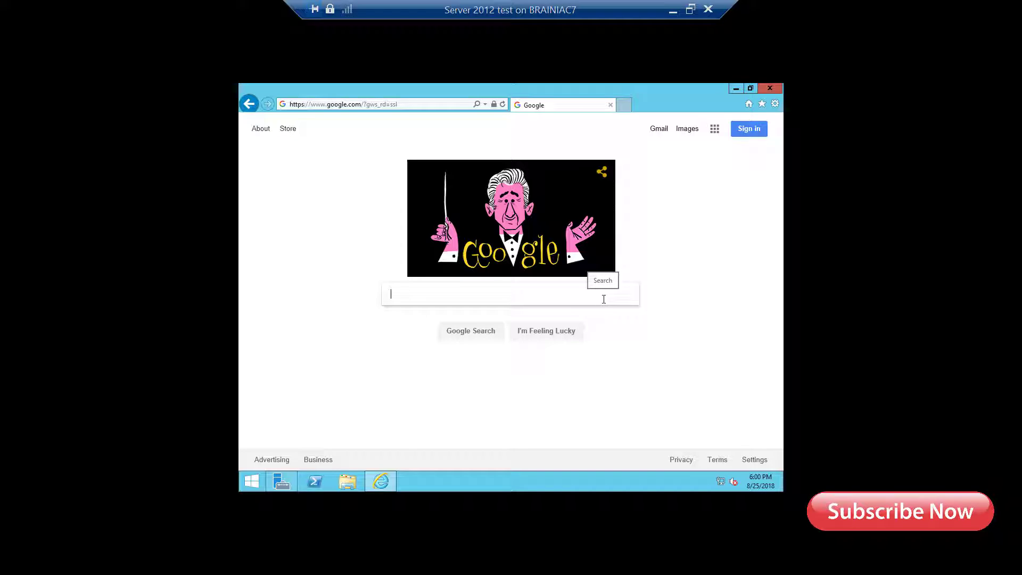
{"action": "left_click", "coordinate": [690, 9]}
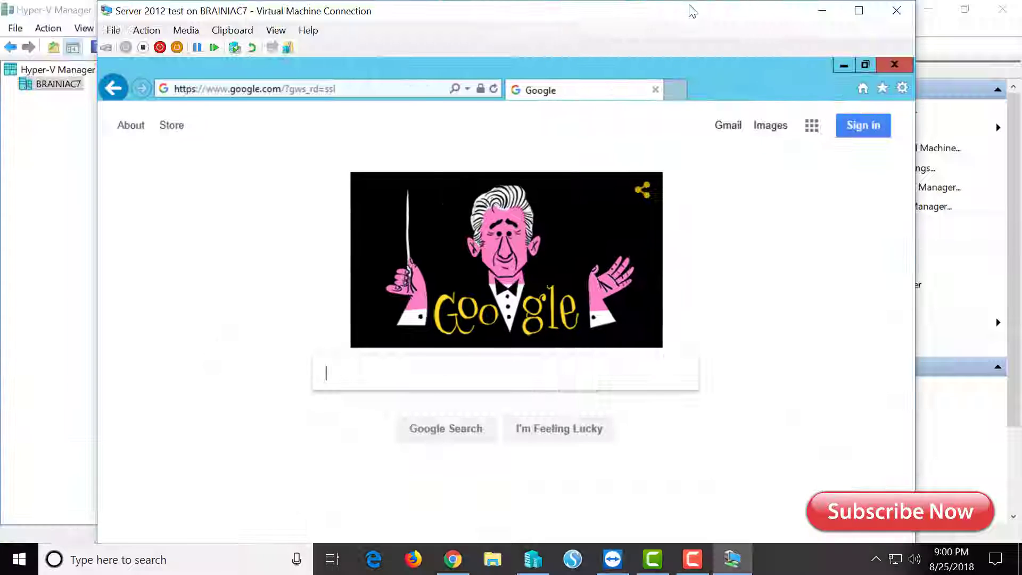